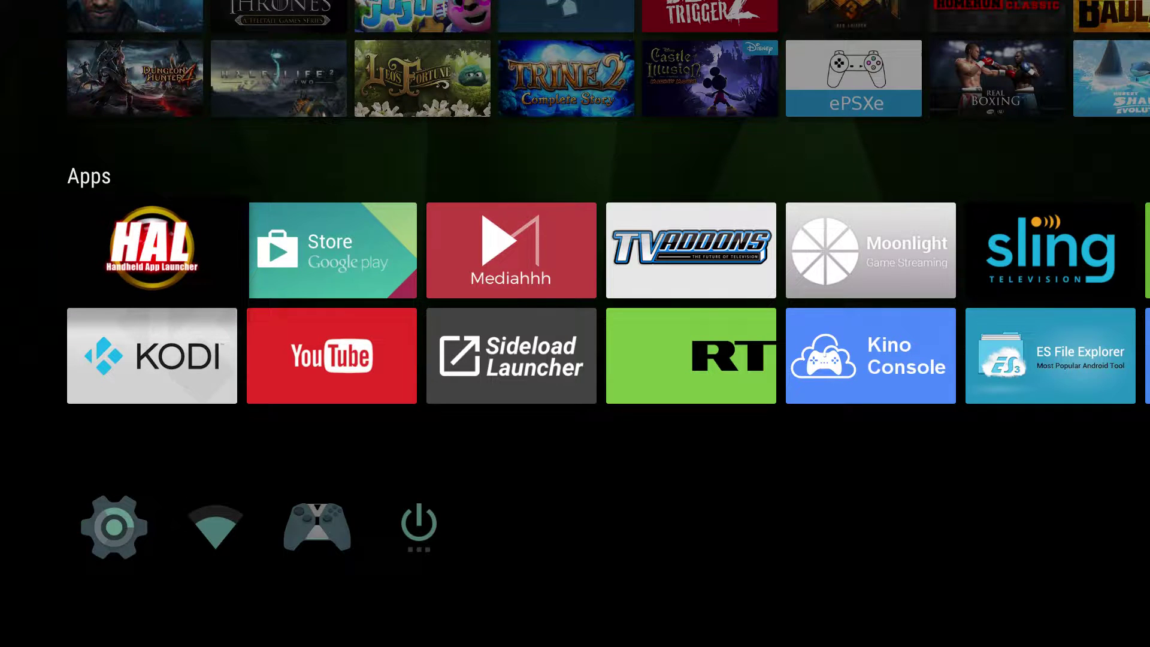
key(Return)
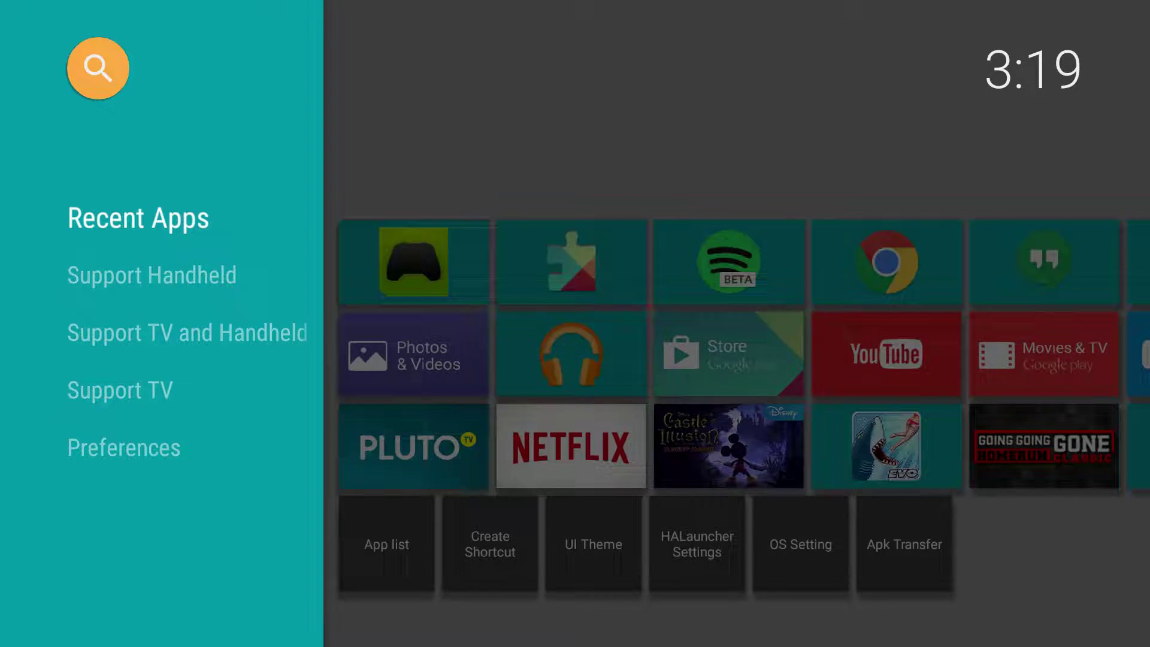
key(Down)
key(Down)
key(Down)
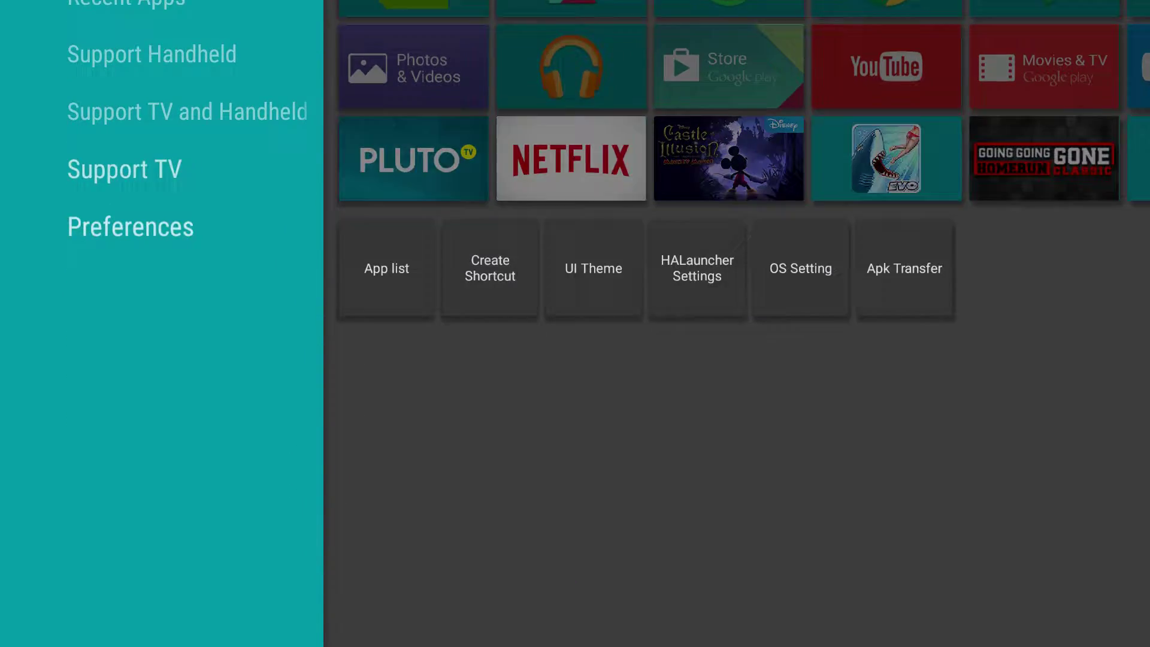
key(Escape)
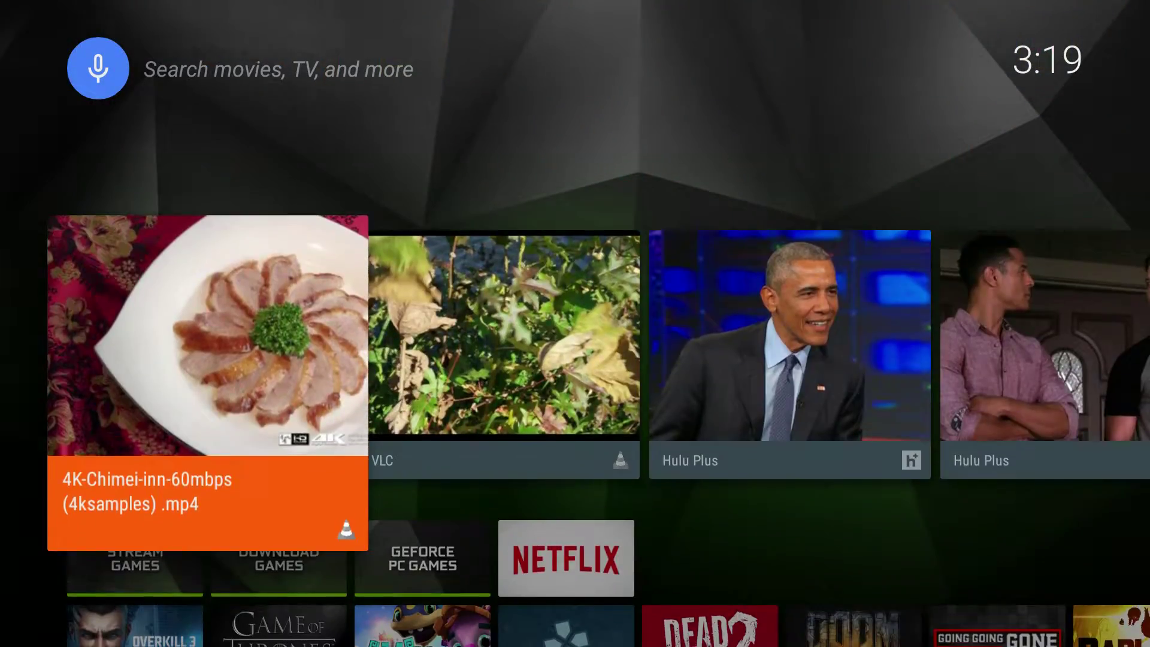
key(Down)
key(Down)
key(Down)
key(Return)
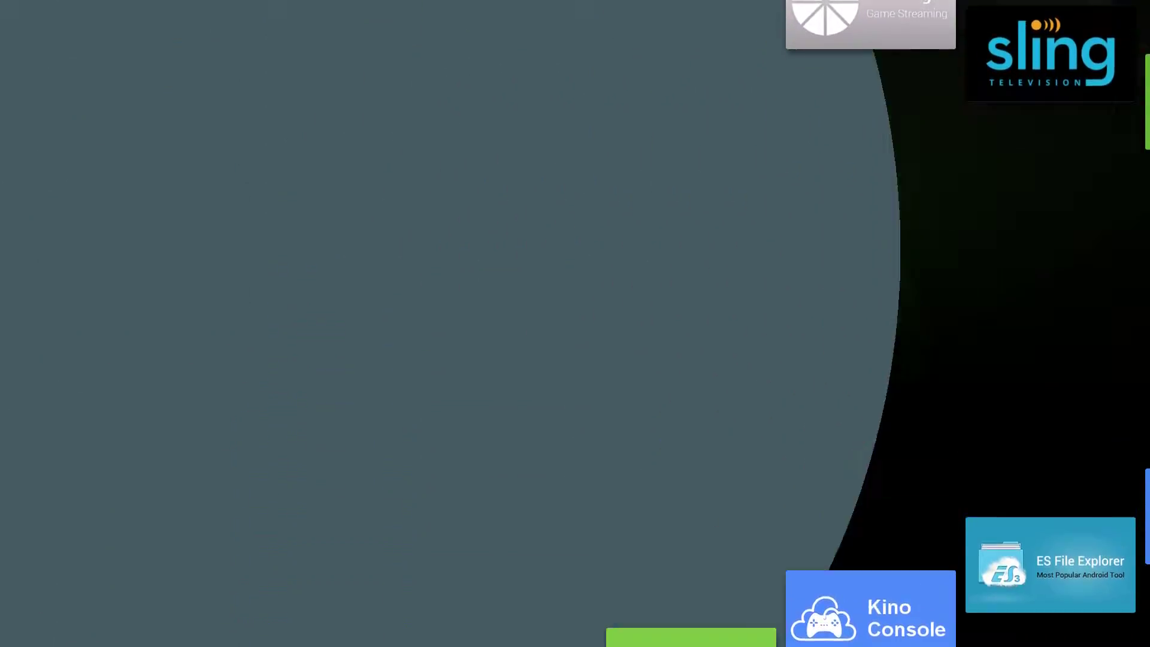
key(Right)
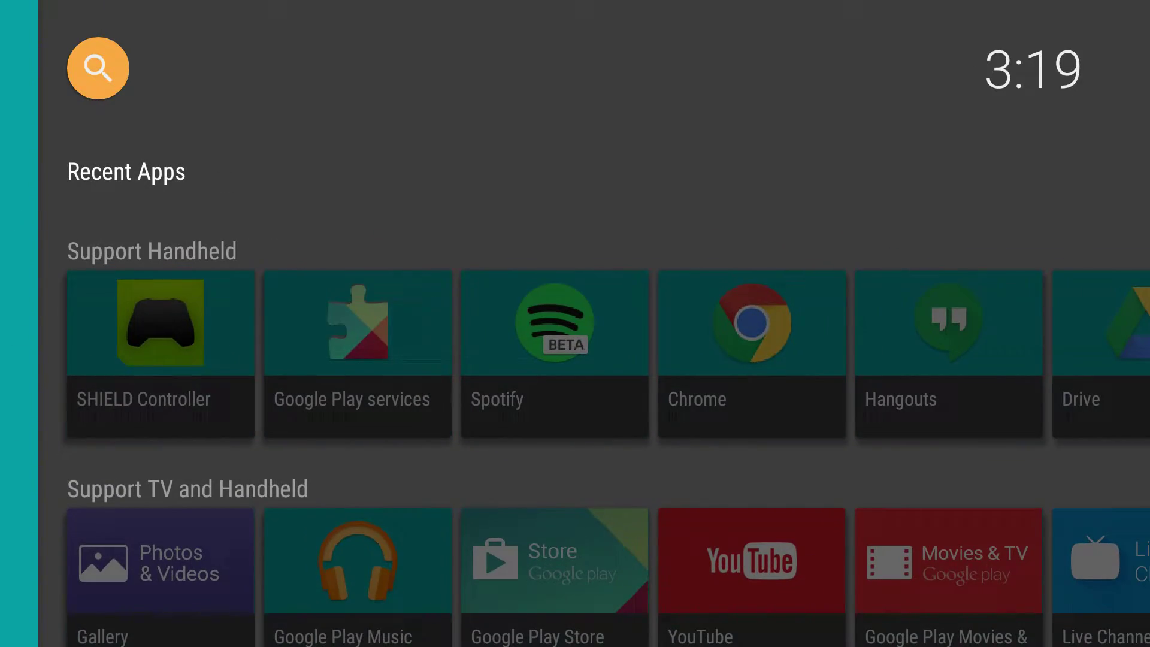
key(Left)
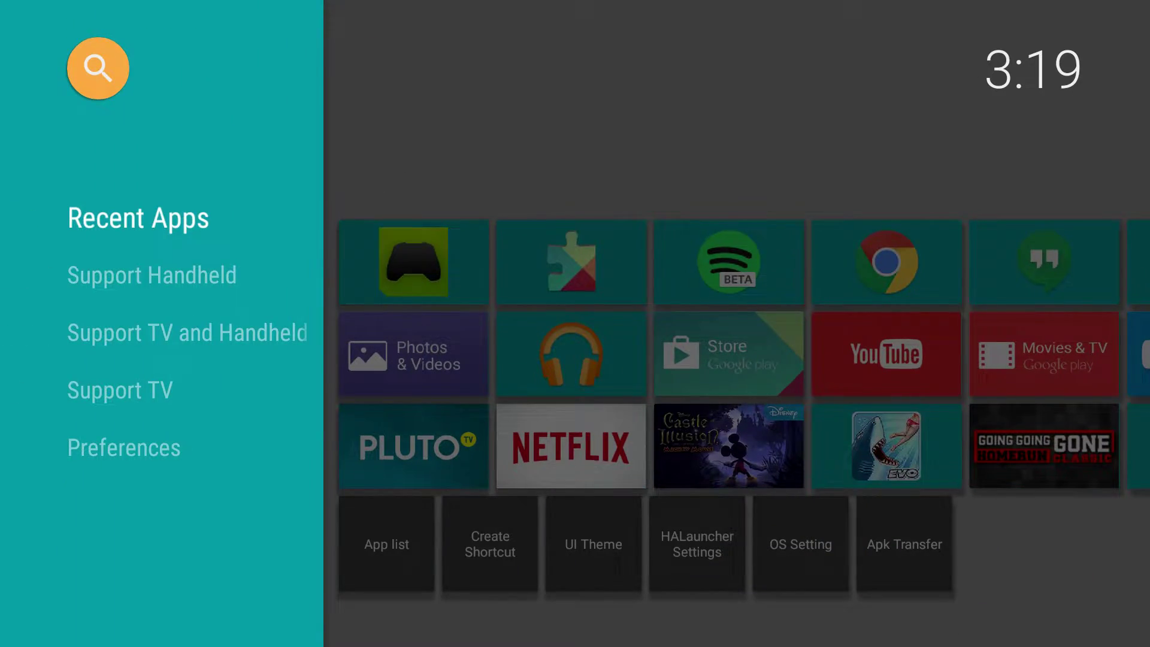
key(Escape)
key(Down)
key(Down)
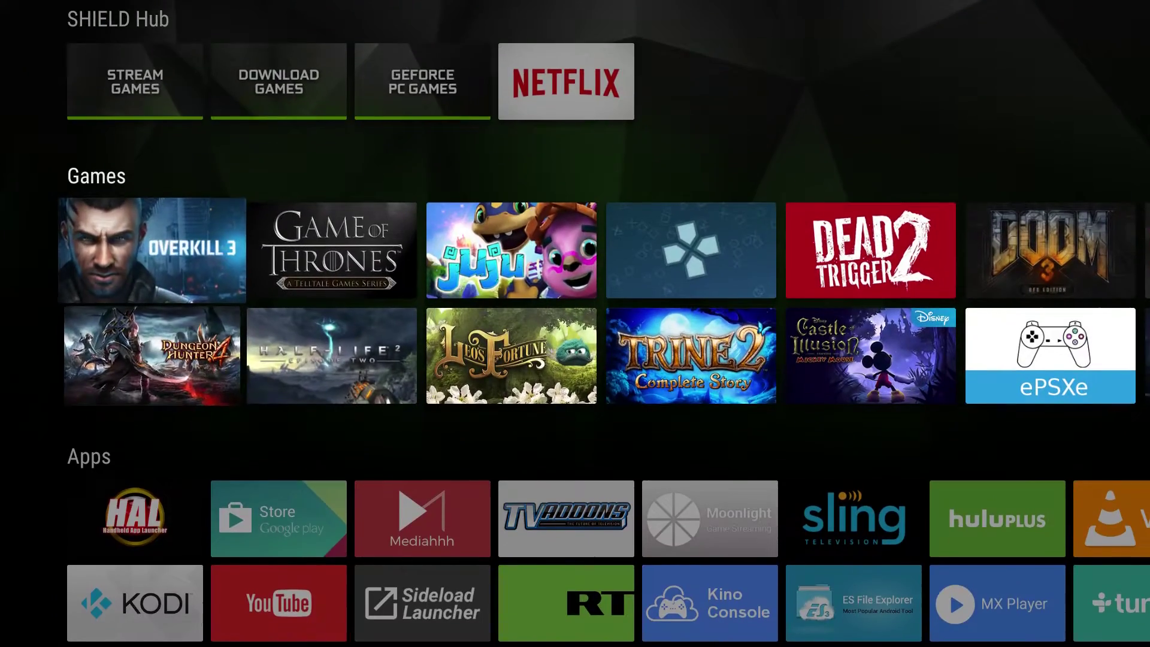
key(Down)
key(Down)
key(Right)
key(Right)
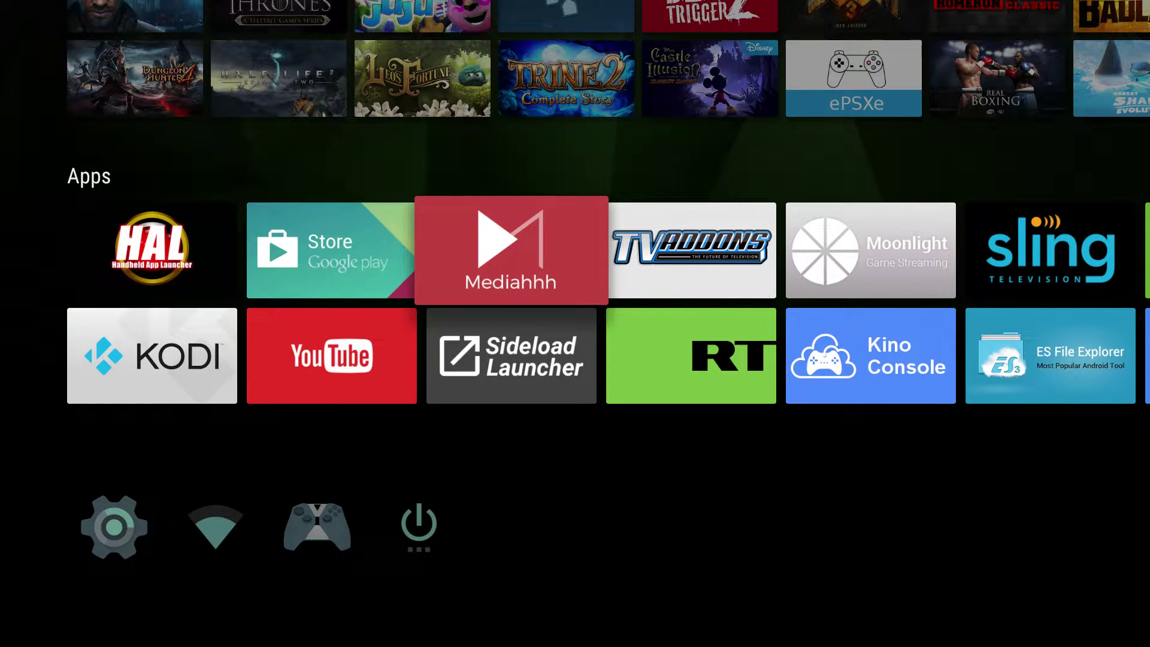
key(Right)
key(Left)
key(Left)
key(Left)
key(Up)
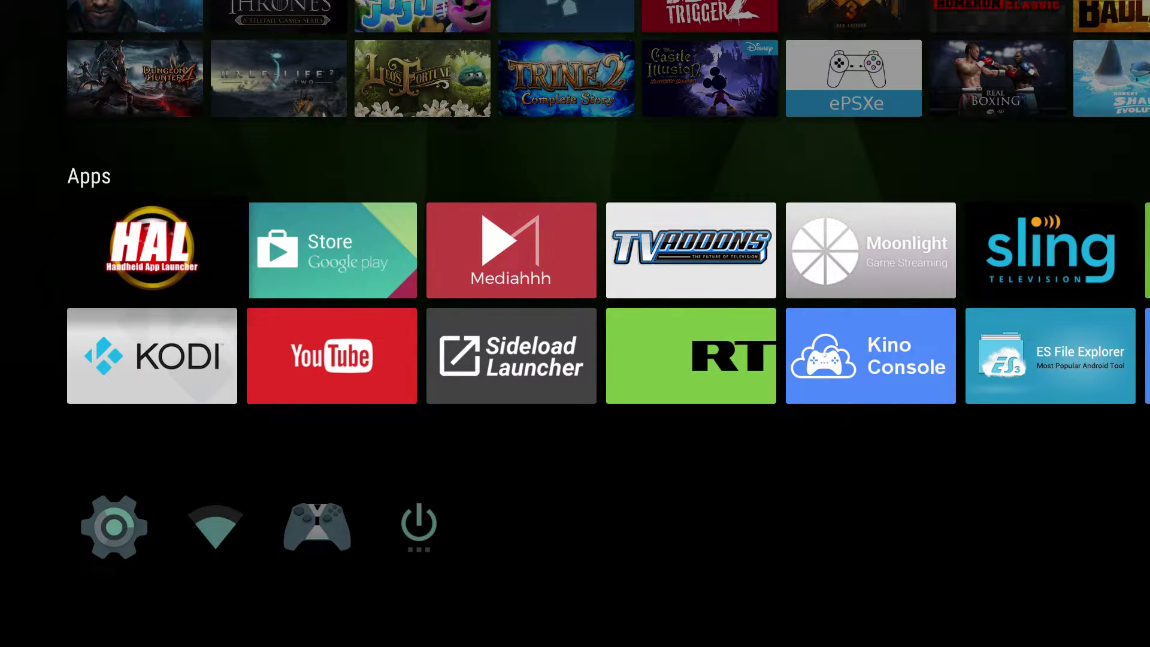
Open HAL Launcher and browse the Support Handheld and Support TV and Handheld categories.
key(Return)
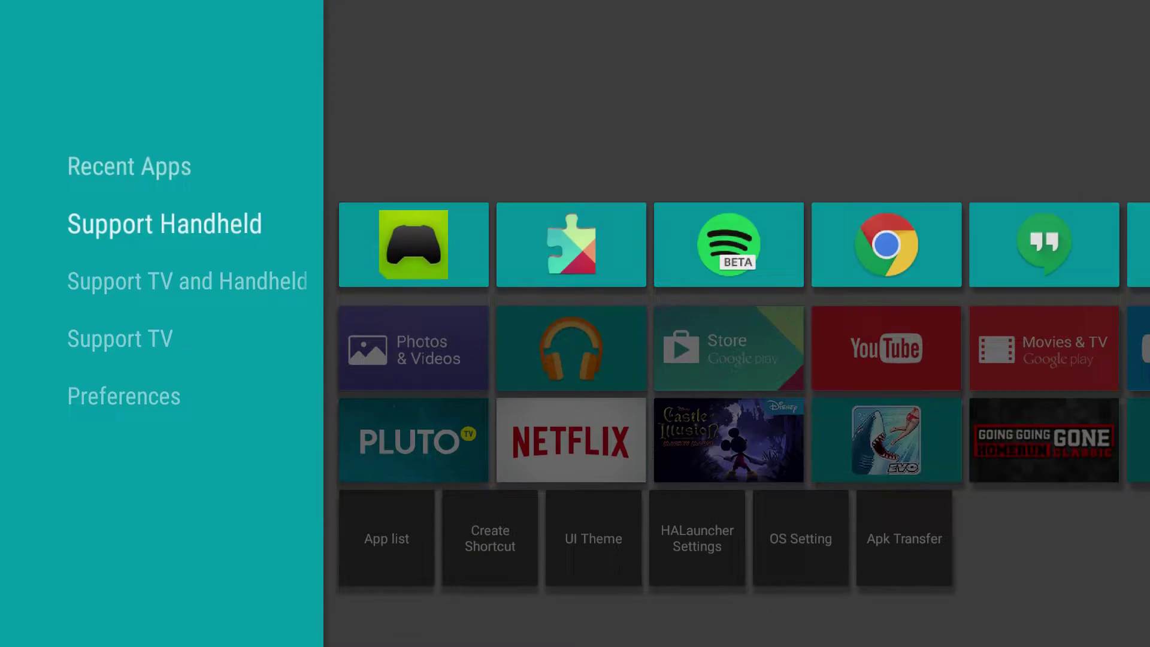
key(Down)
key(Up)
key(Down)
key(Down)
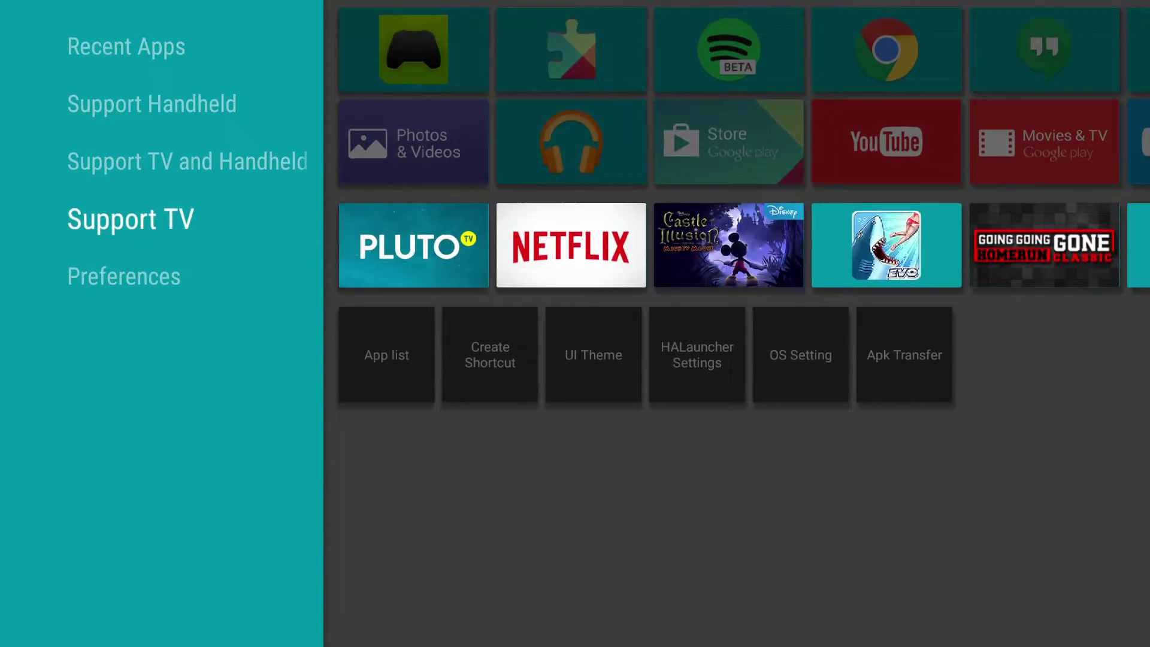
key(Down)
key(Up)
key(Up)
key(Up)
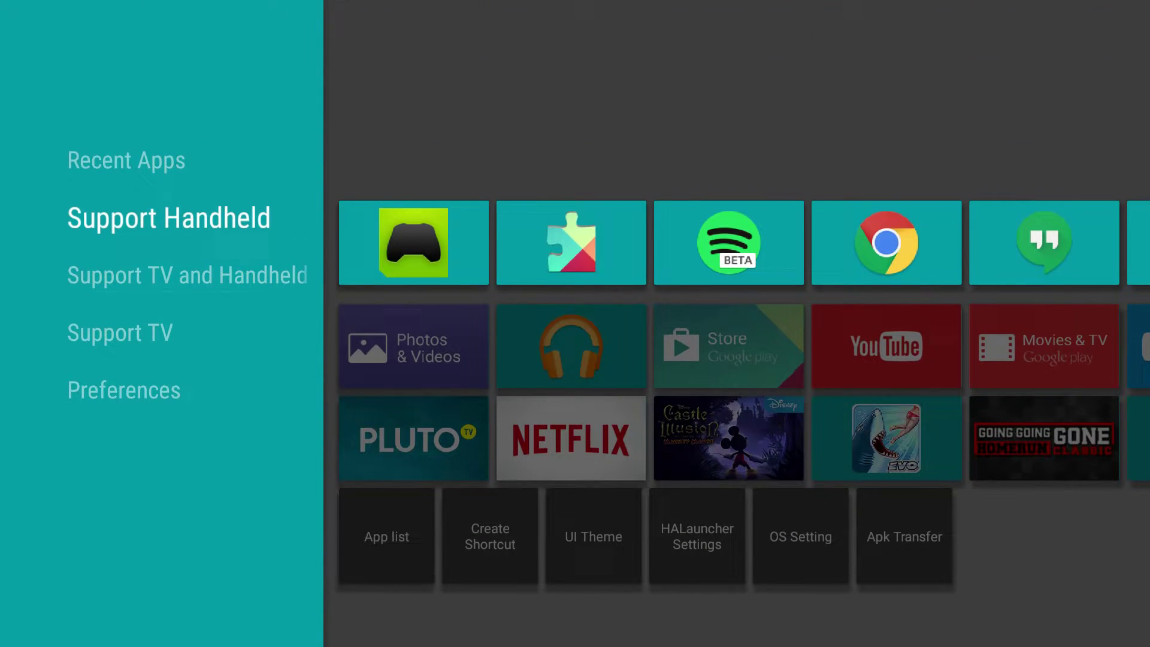
key(Down)
key(Right)
key(Right)
key(Right)
key(Right)
key(Right)
key(Right)
key(Right)
key(Right)
key(Right)
key(Right)
key(Right)
key(Right)
key(Right)
key(Right)
key(Right)
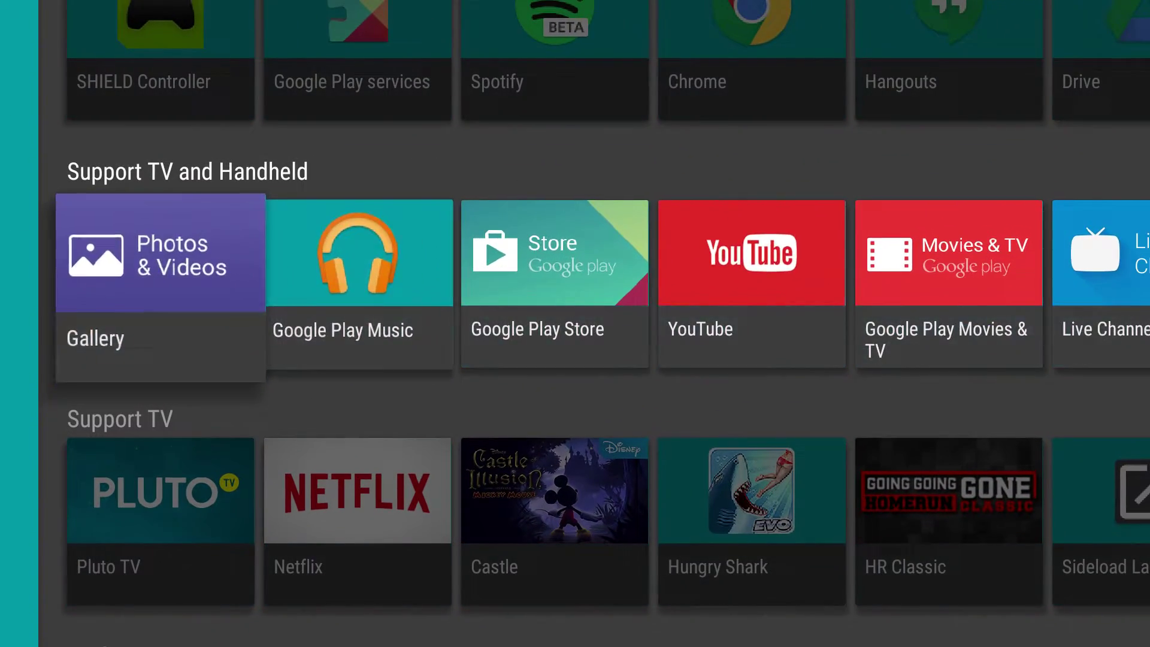
key(Left)
key(Left)
key(Left)
key(Left)
key(Left)
key(Left)
key(Left)
key(Left)
key(Left)
key(Left)
key(Left)
key(Left)
key(Left)
key(Left)
key(Left)
key(Left)
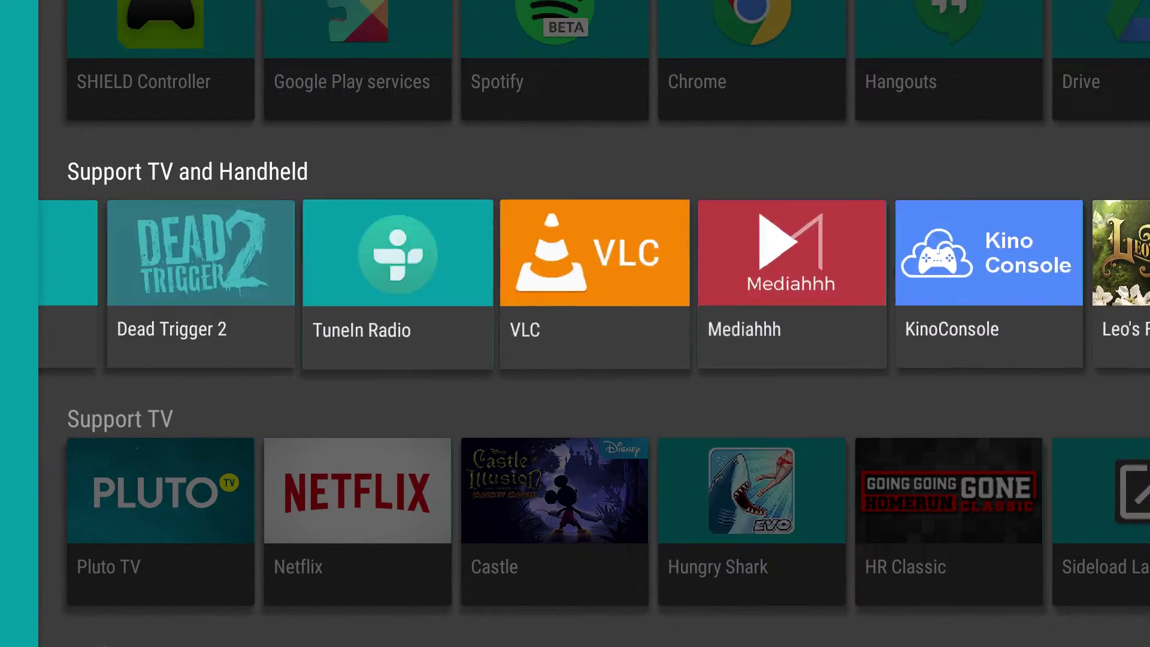
Browse the Support TV row past Castle, then move to the Preferences tools.
key(Down)
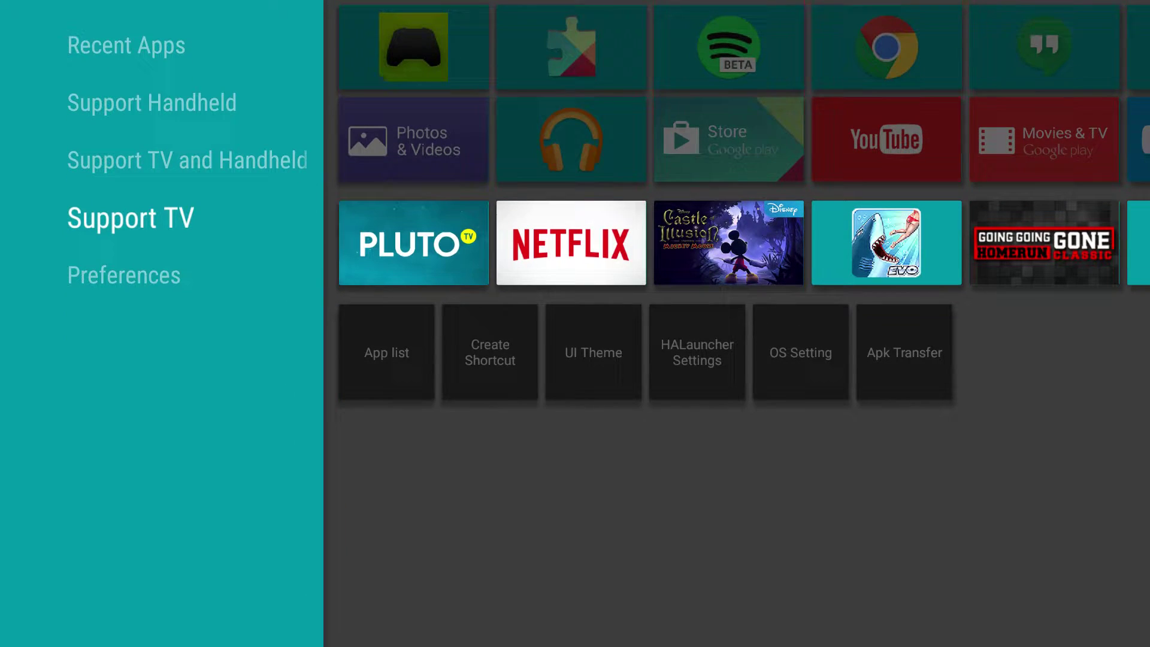
key(Right)
key(Right)
key(Right)
key(Right)
key(Right)
key(Left)
key(Left)
key(Left)
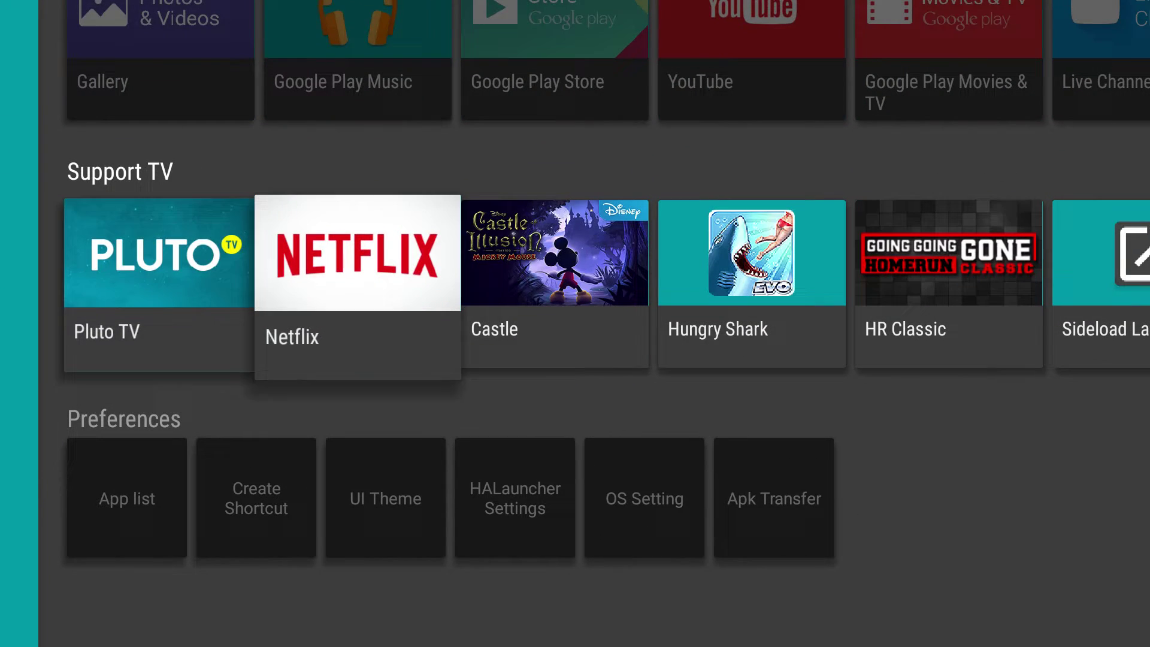
key(Right)
key(Right)
key(Right)
key(Right)
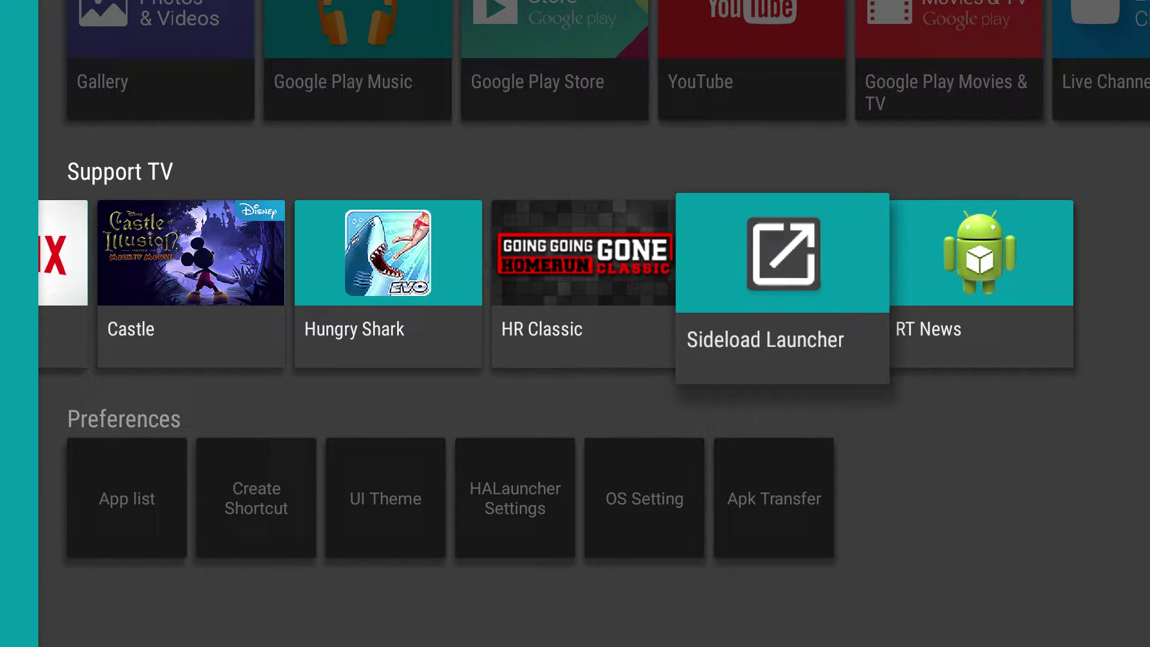
key(Left)
key(Left)
key(Left)
key(Left)
key(Right)
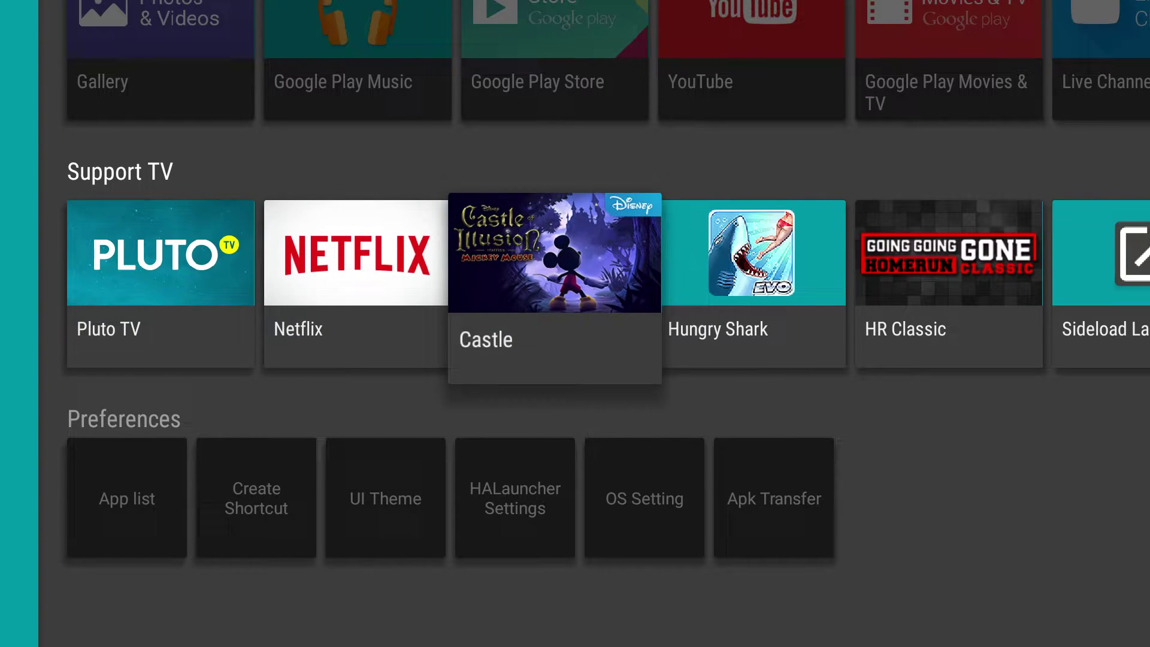
key(Left)
key(Left)
key(Left)
key(Down)
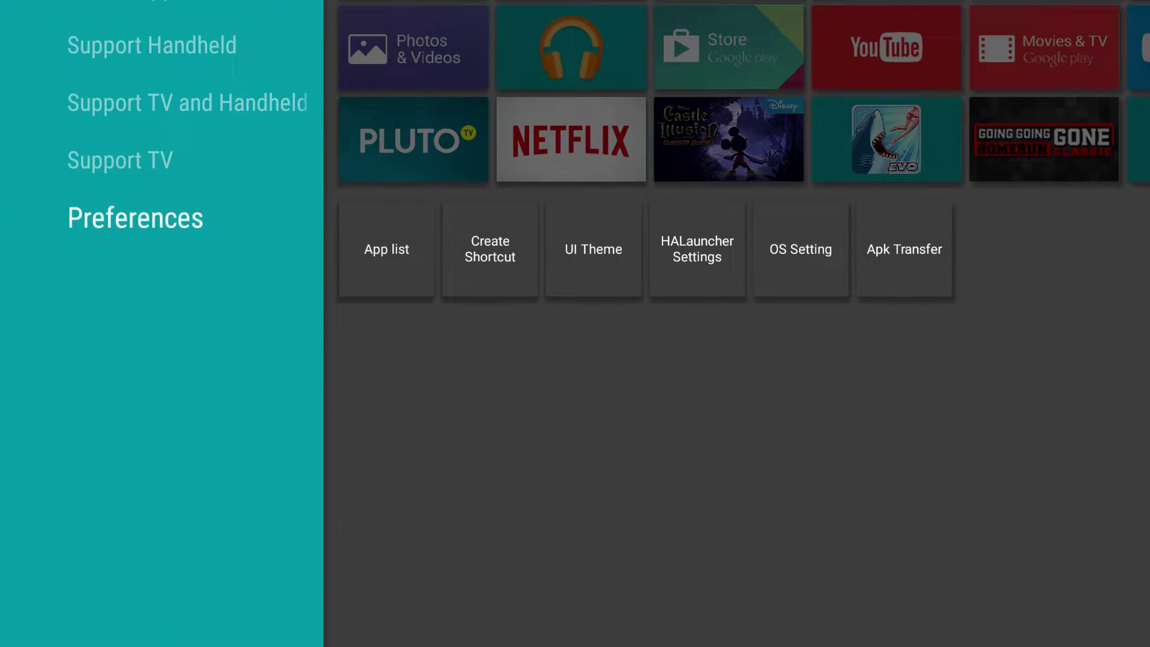
key(Right)
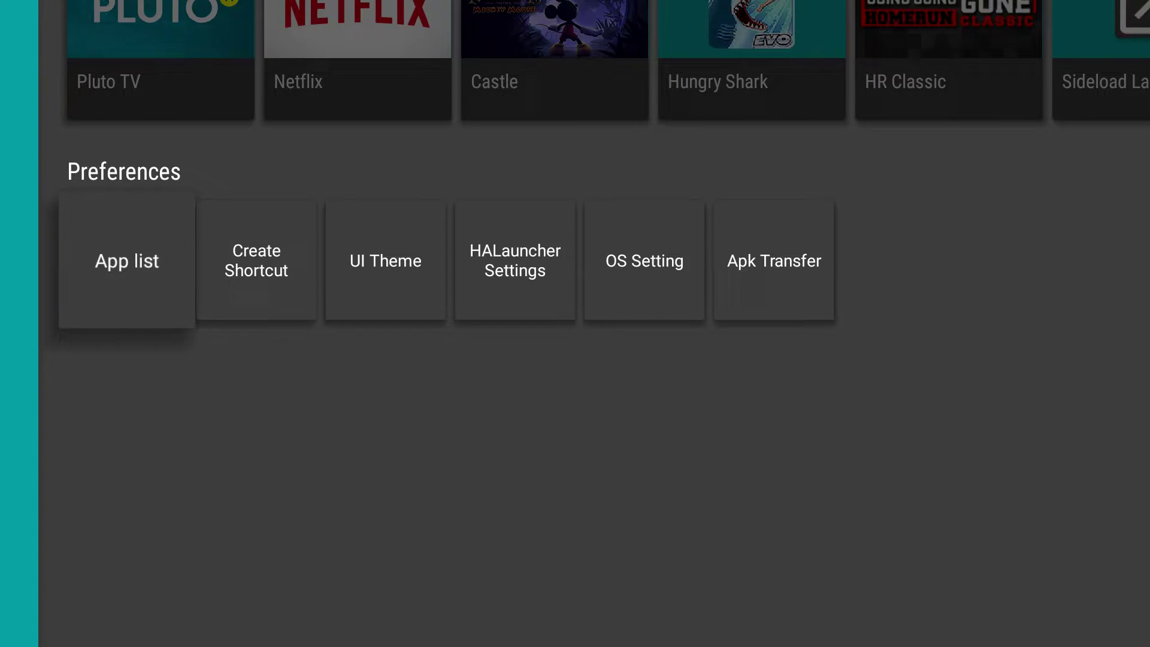
key(Return)
key(Down)
key(Down)
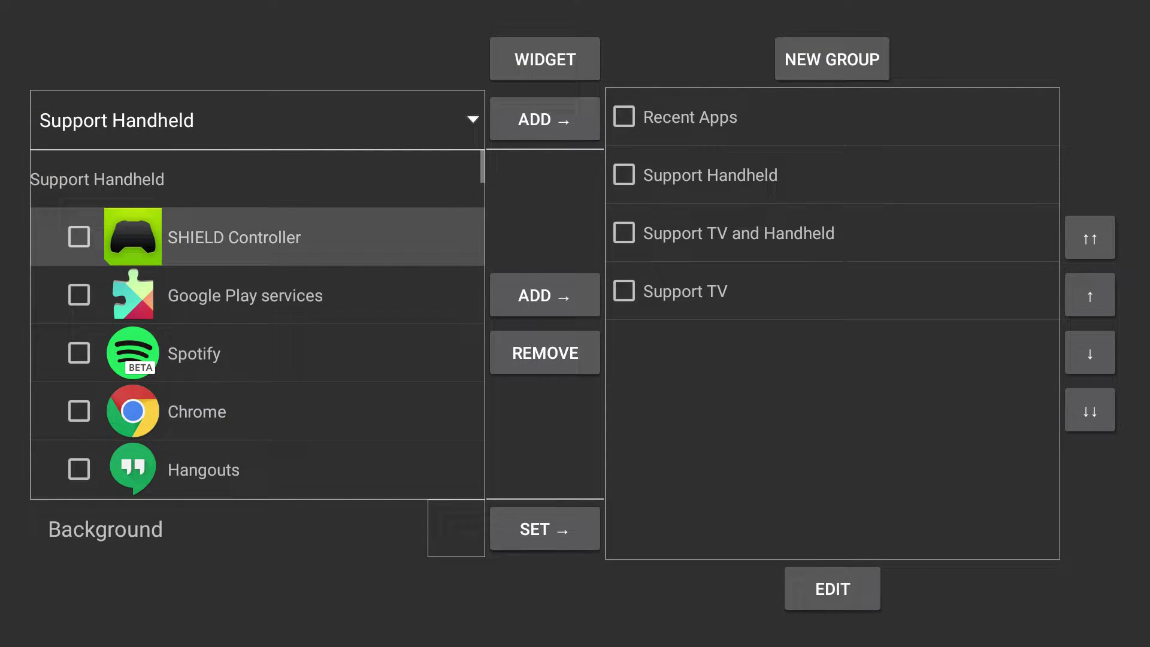
key(Up)
key(Down)
key(Return)
key(Right)
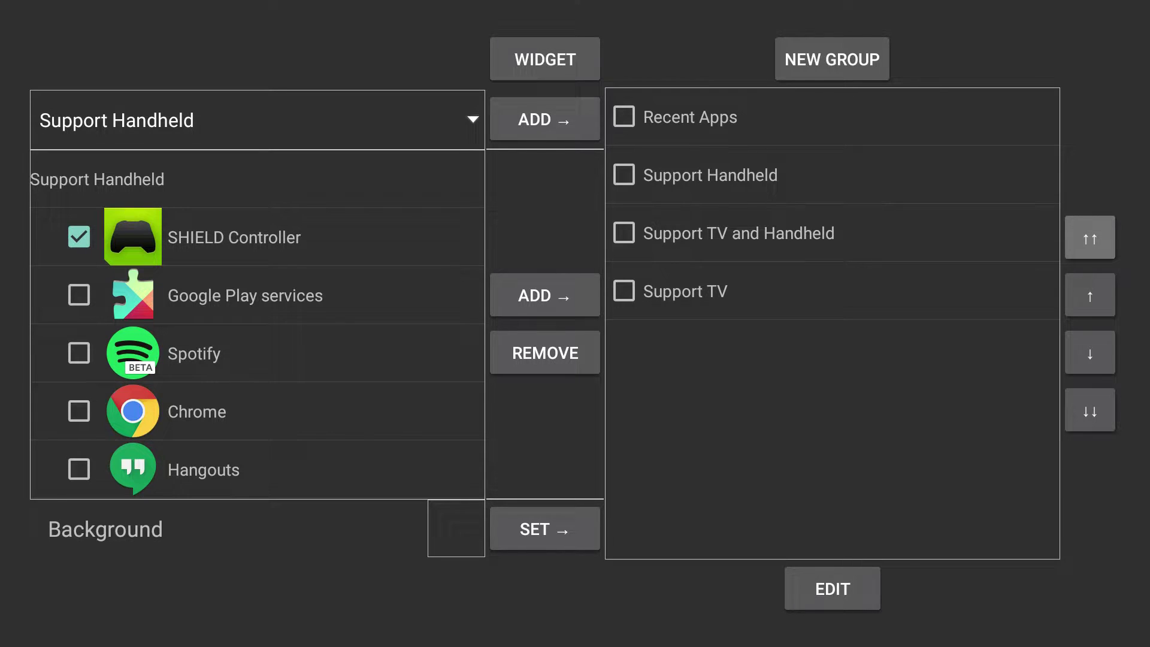
key(Down)
key(Left)
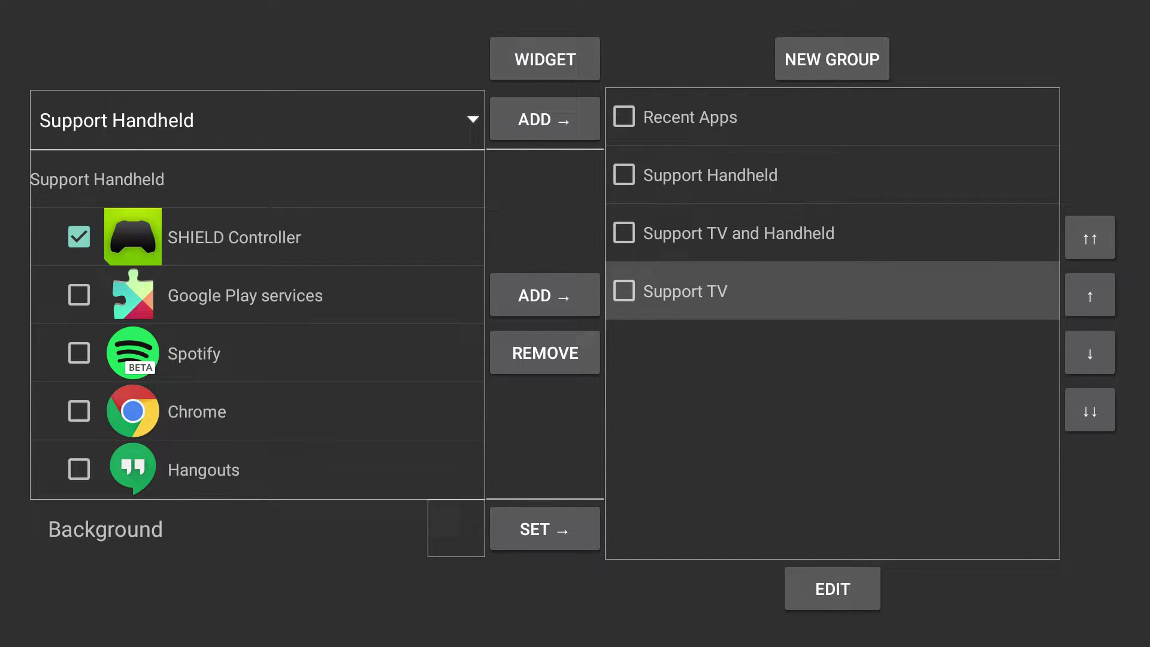
key(Up)
key(Left)
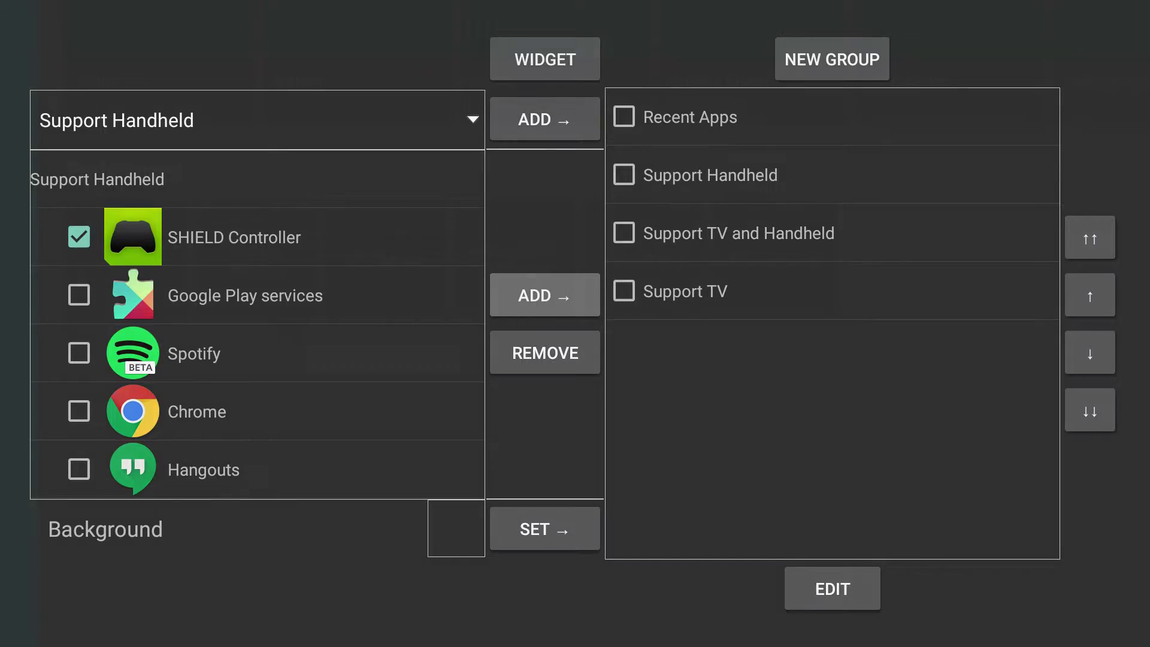
key(Escape)
Move along the Preferences row to UI Theme and open it.
key(Up)
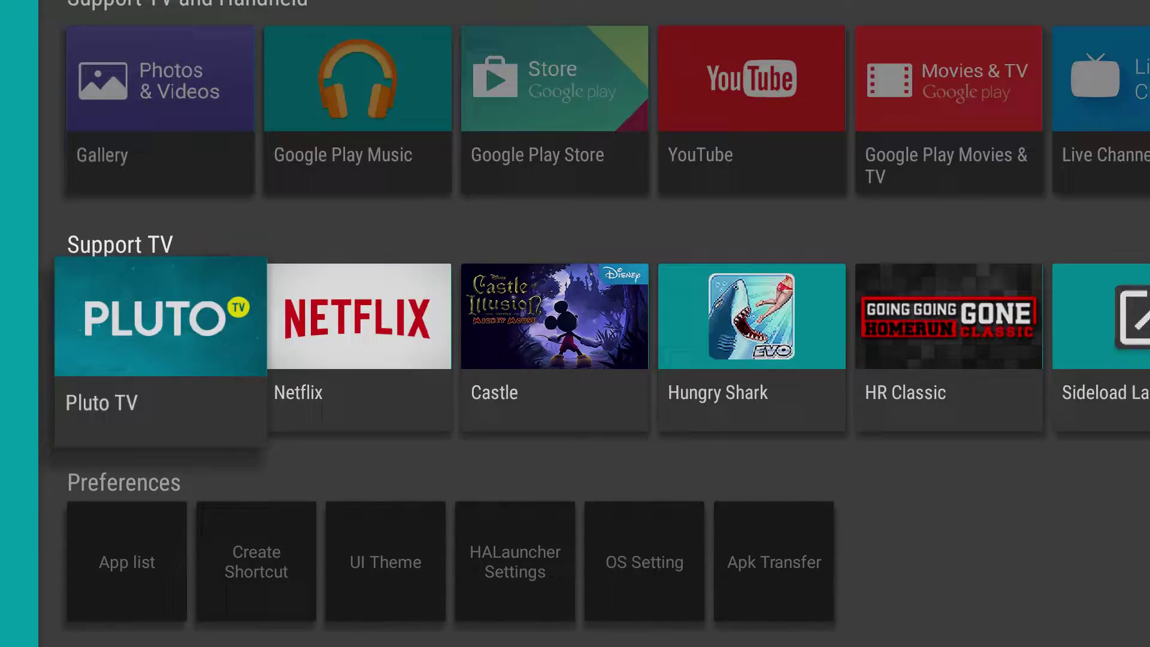
key(Up)
key(Up)
key(Down)
Open the Background colour picker, currently showing FF 4B3D3D.
key(Down)
key(Down)
key(Right)
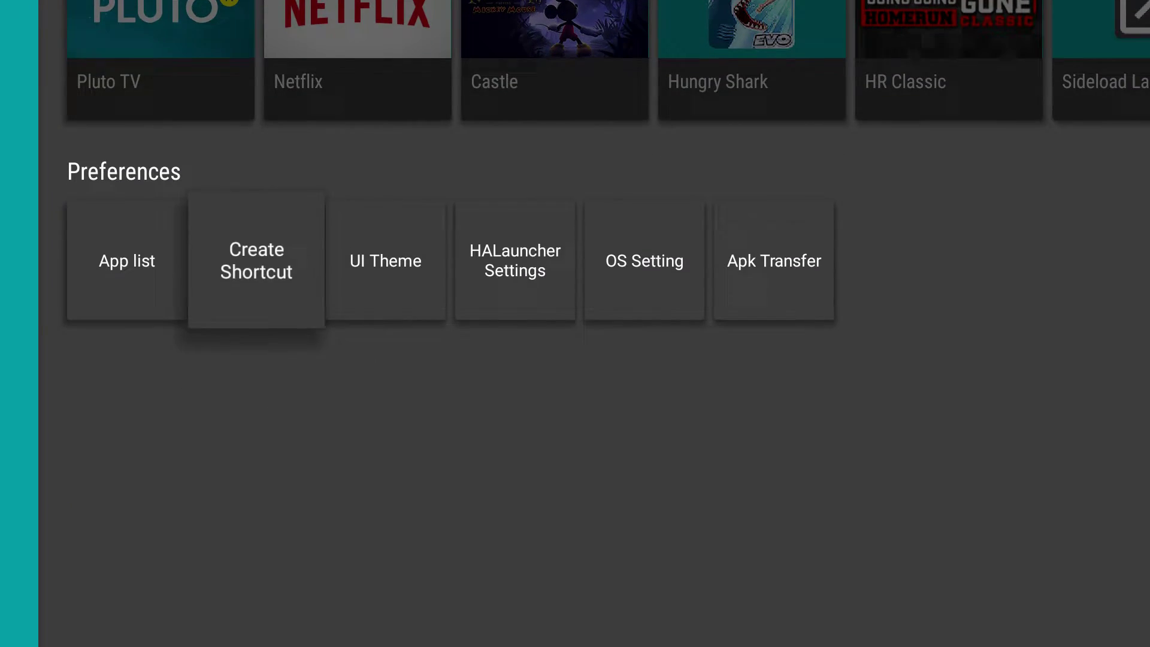
key(Right)
key(Return)
key(Down)
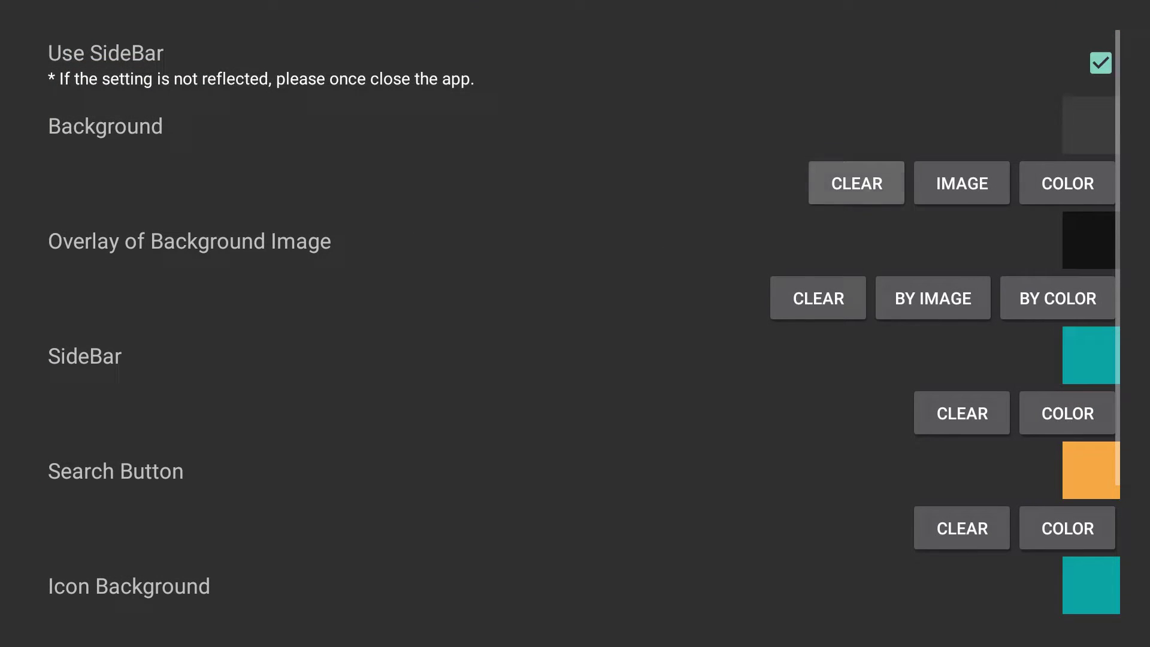
key(Right)
key(Left)
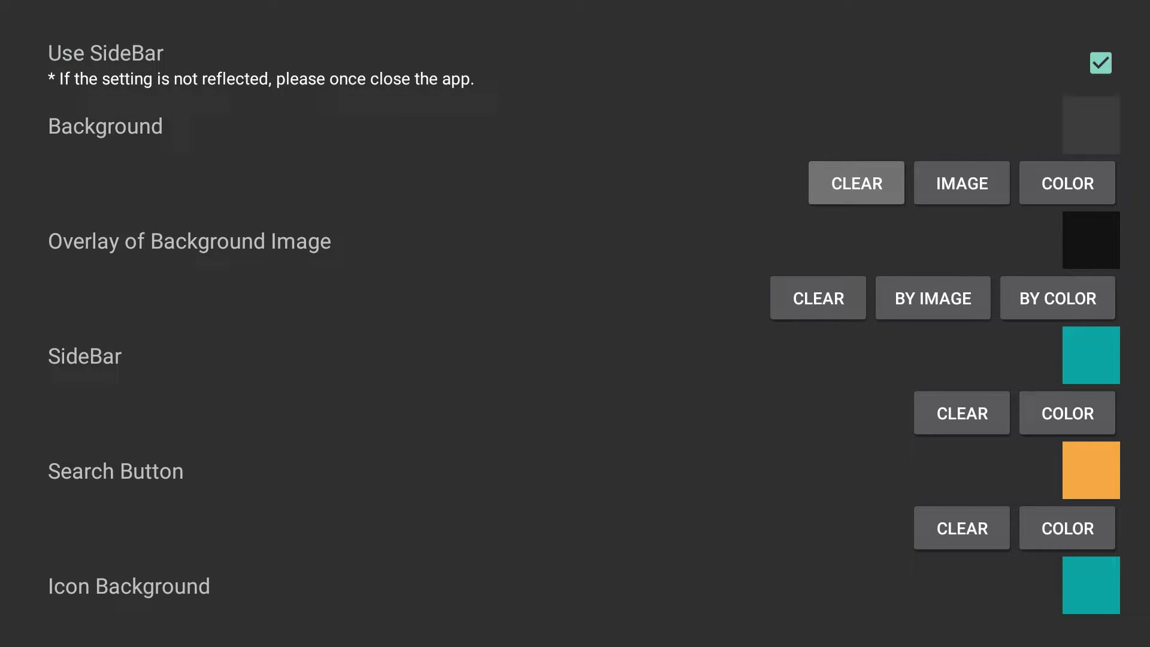
key(Right)
key(Right)
key(Return)
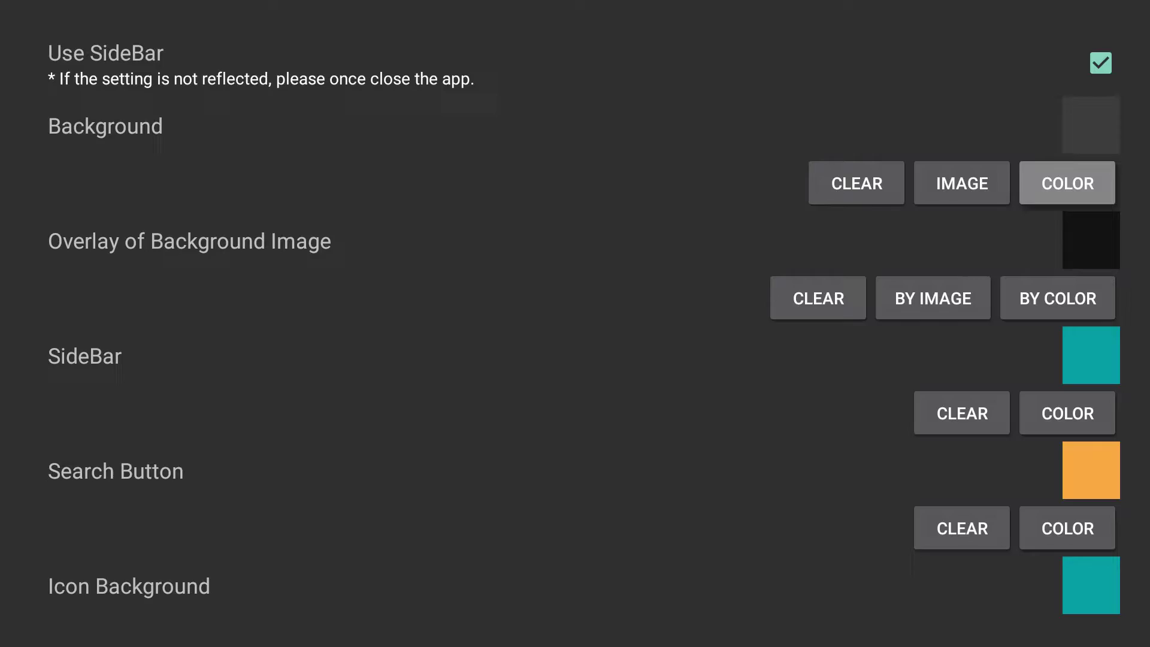
Adjust the background's red, green and blue values to 5C2A5A.
key(Down)
key(Right)
key(Right)
key(Right)
key(Right)
key(Right)
key(Right)
key(Right)
key(Right)
key(Right)
key(Right)
key(Right)
key(Right)
key(Right)
key(Right)
key(Right)
key(Right)
key(Right)
key(Right)
key(Right)
key(Right)
key(Right)
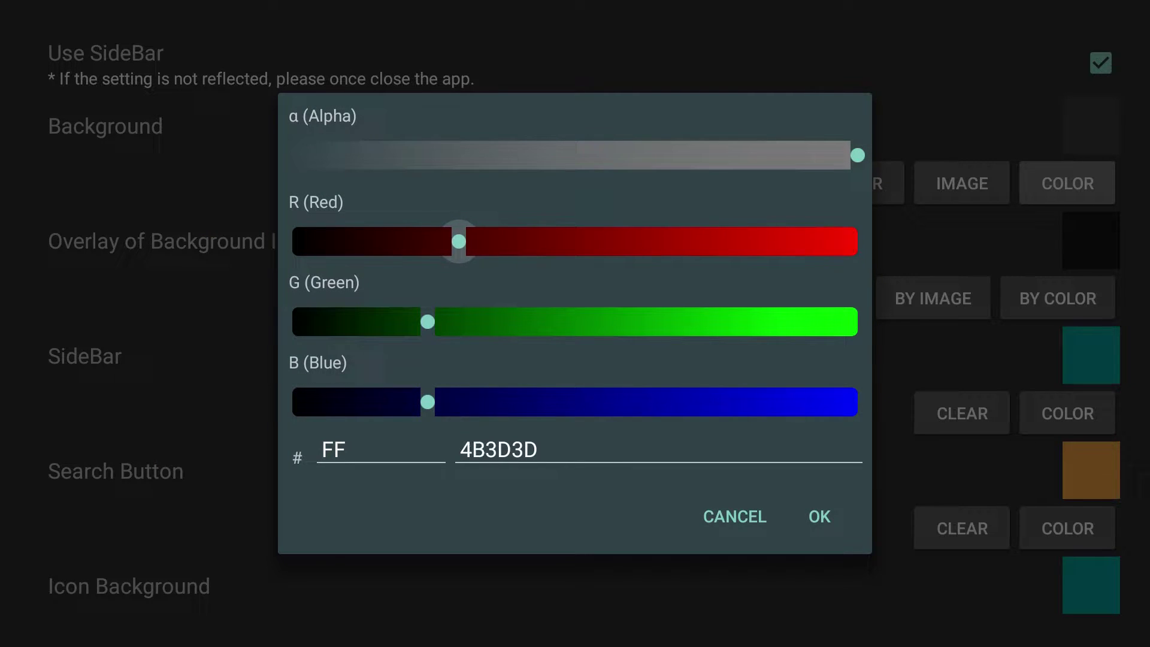
key(Down)
key(Left)
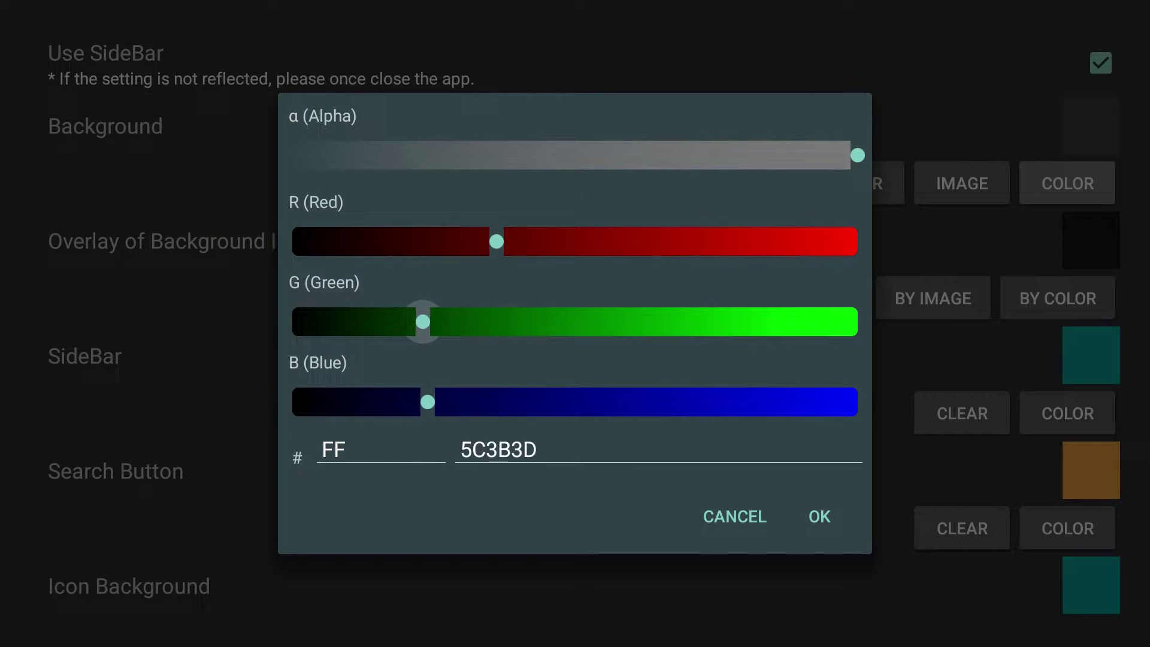
key(Left)
key(Left)
key(Left)
key(Left)
key(Left)
key(Left)
key(Left)
key(Left)
key(Left)
key(Left)
key(Left)
key(Left)
key(Left)
key(Left)
key(Left)
key(Left)
key(Left)
key(Down)
key(Right)
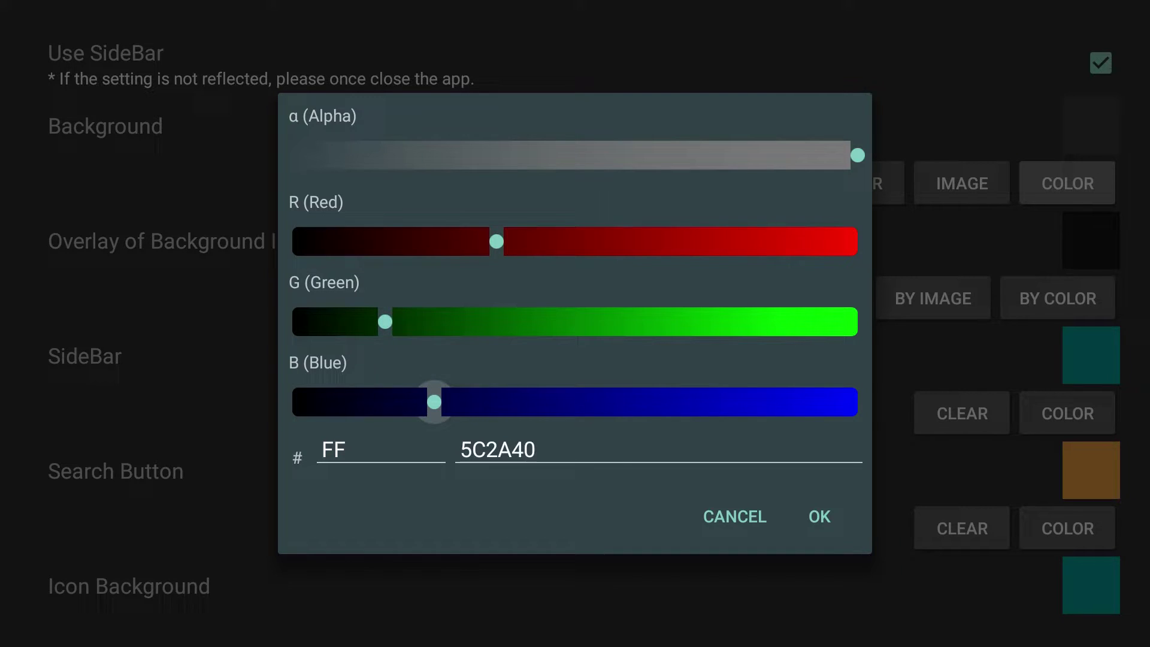
key(Right)
key(Right)
key(Right)
key(Right)
key(Right)
key(Right)
key(Right)
key(Right)
key(Right)
key(Right)
key(Right)
key(Right)
key(Right)
key(Right)
key(Right)
key(Right)
key(Right)
key(Right)
key(Right)
key(Right)
Apply the purple 5C2A5A background and return to the launcher home.
key(Down)
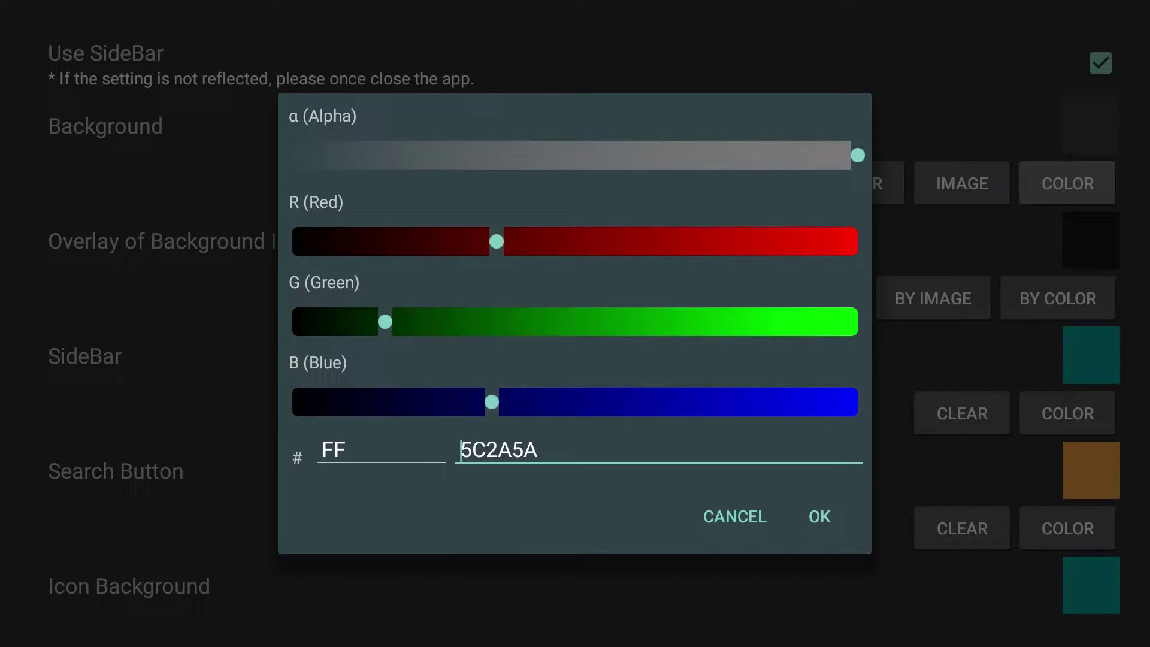
key(Down)
key(Right)
key(Return)
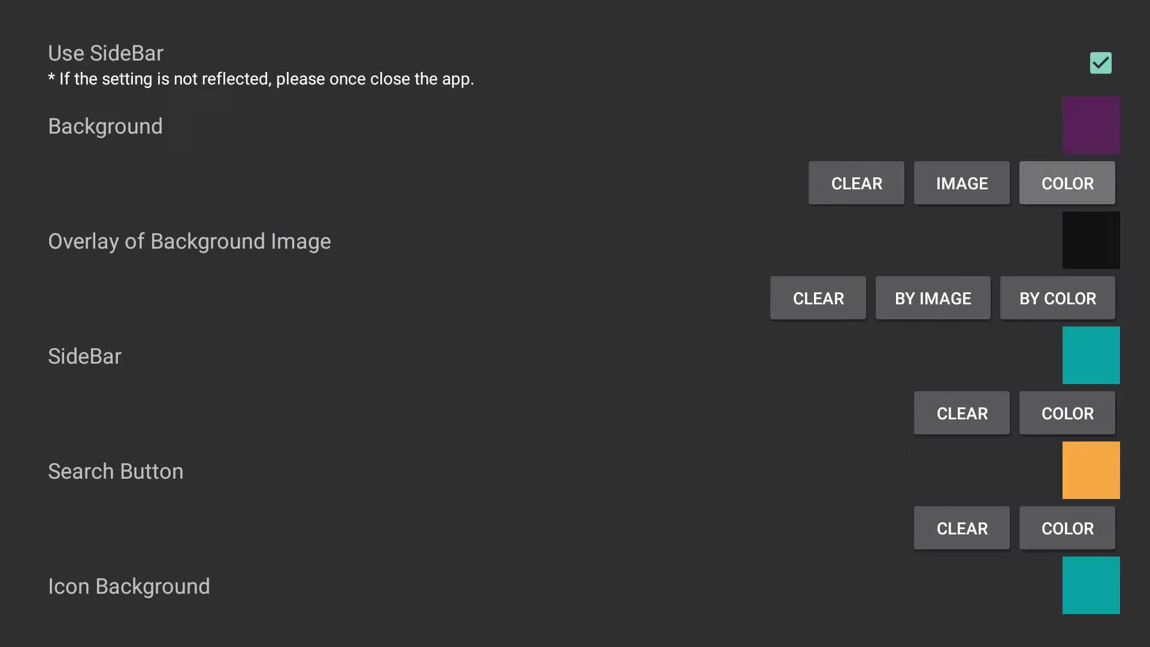
key(Down)
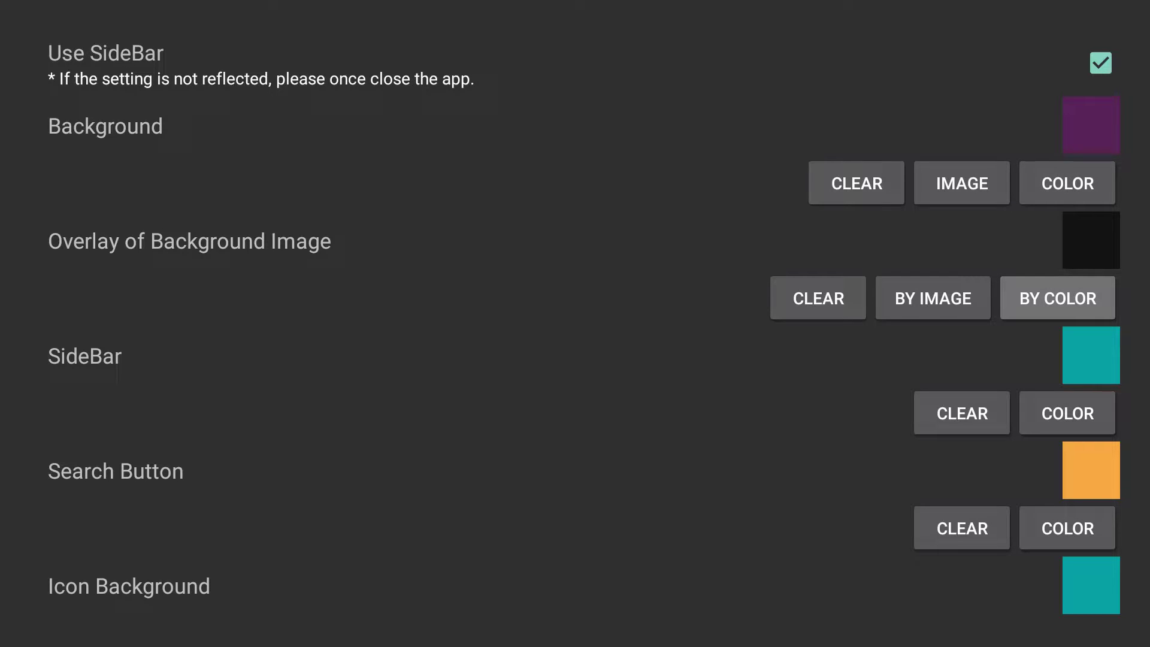
key(Up)
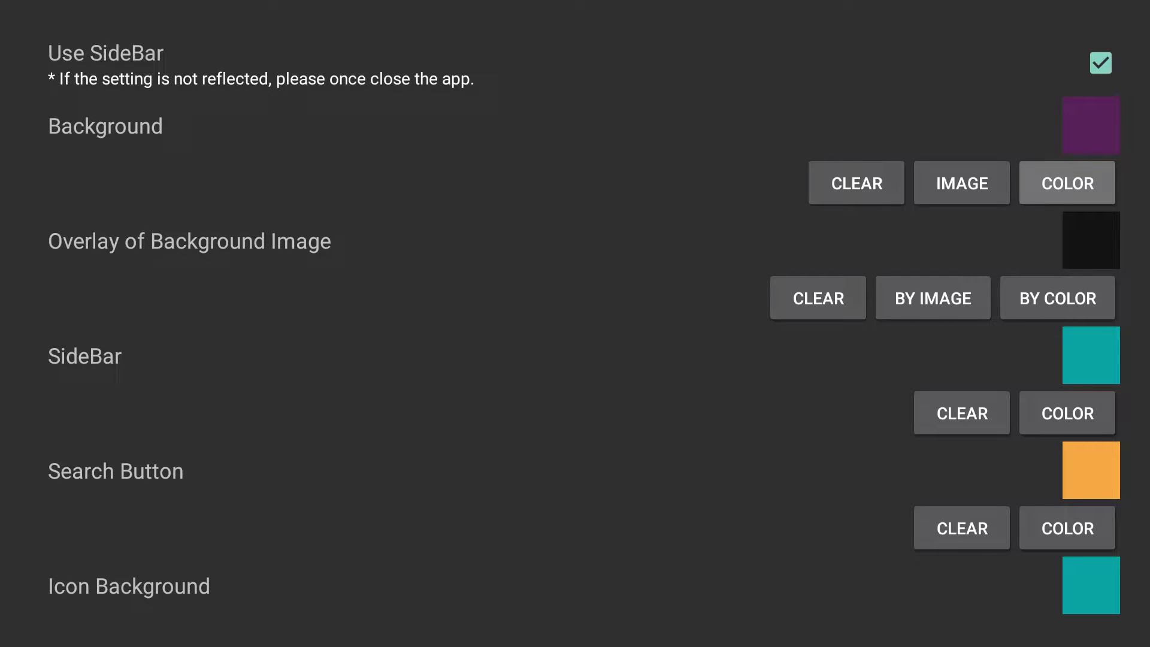
key(Escape)
Expand the sidebar category list and jump to Support TV.
key(Up)
key(Up)
key(Up)
key(Up)
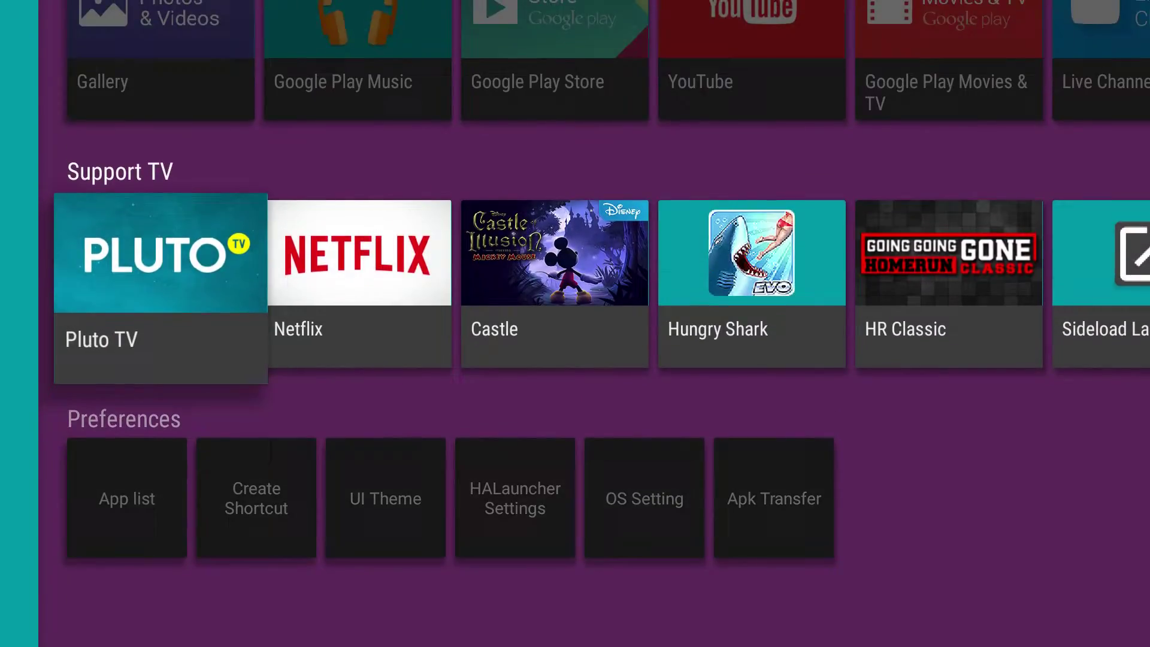
key(Left)
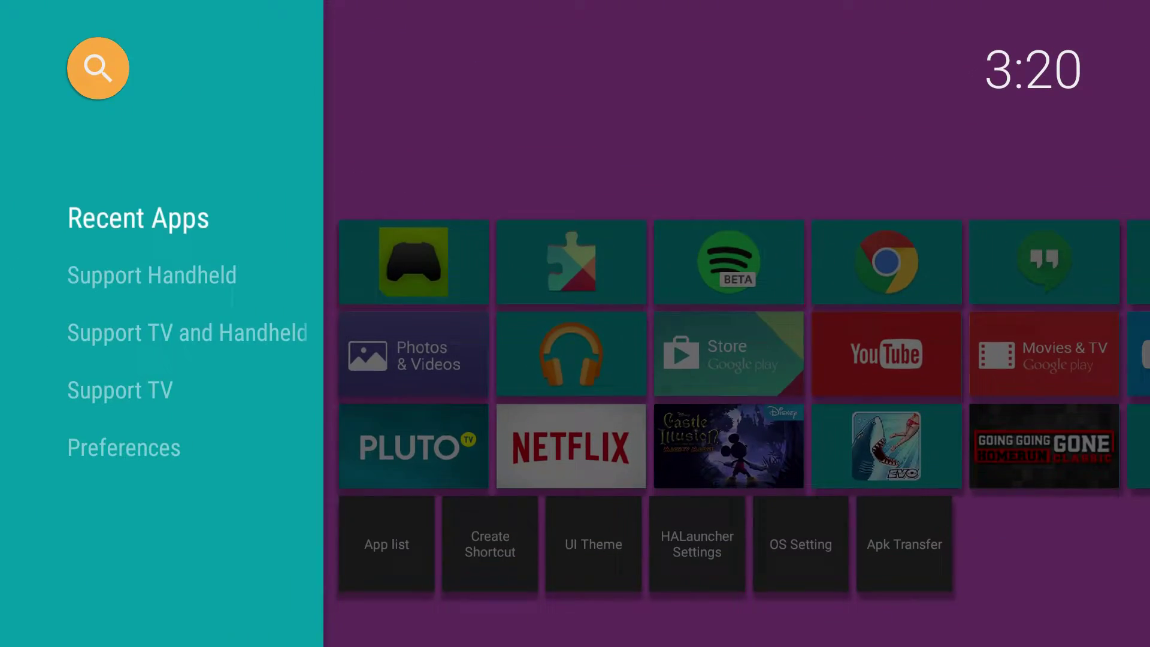
key(Up)
key(Right)
key(Left)
key(Down)
key(Down)
key(Down)
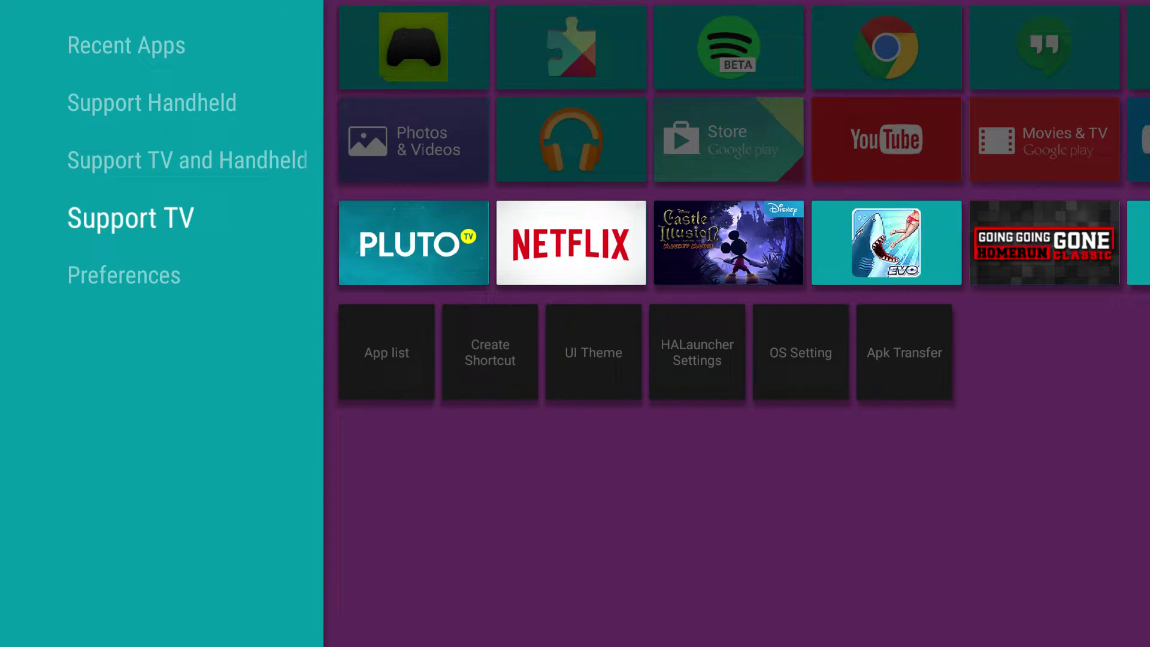
Browse the Support Handheld, Support TV and Handheld, and Support TV rows, reaching OS Setting.
key(Up)
key(Up)
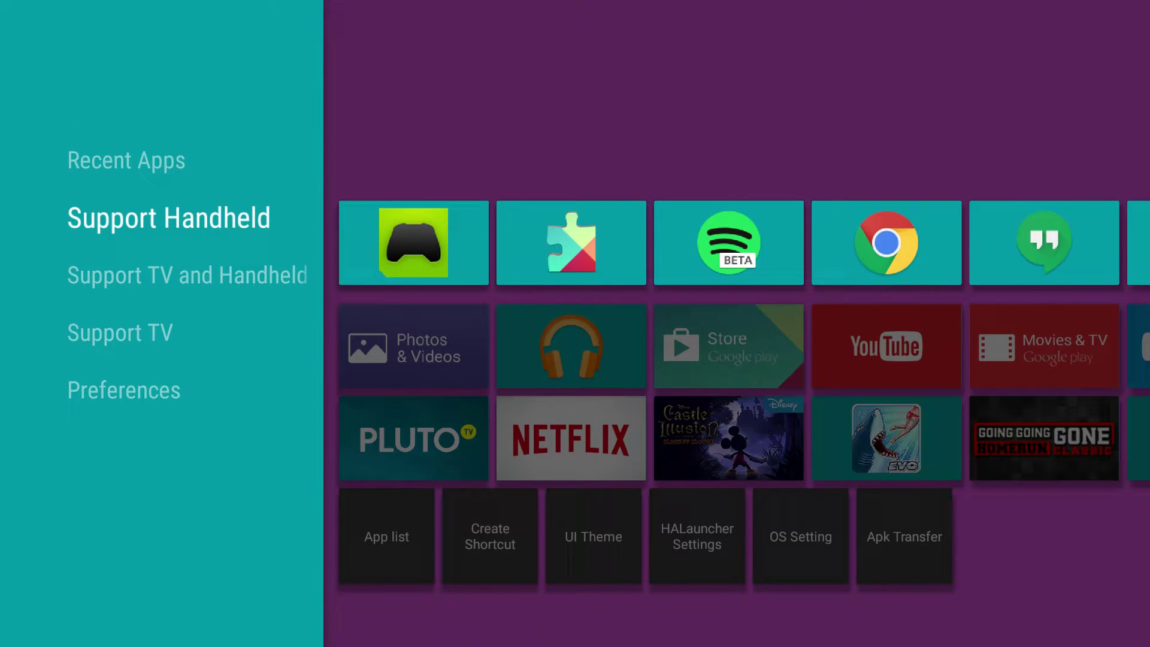
key(Right)
key(Right)
key(Right)
key(Right)
key(Right)
key(Right)
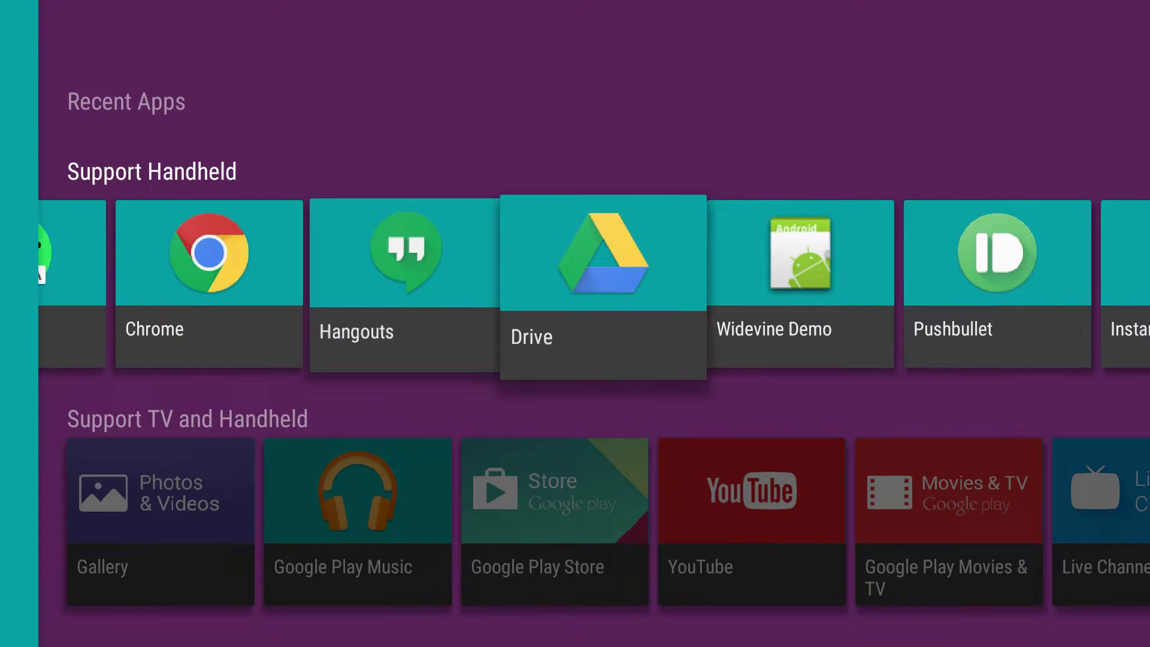
key(Down)
key(Down)
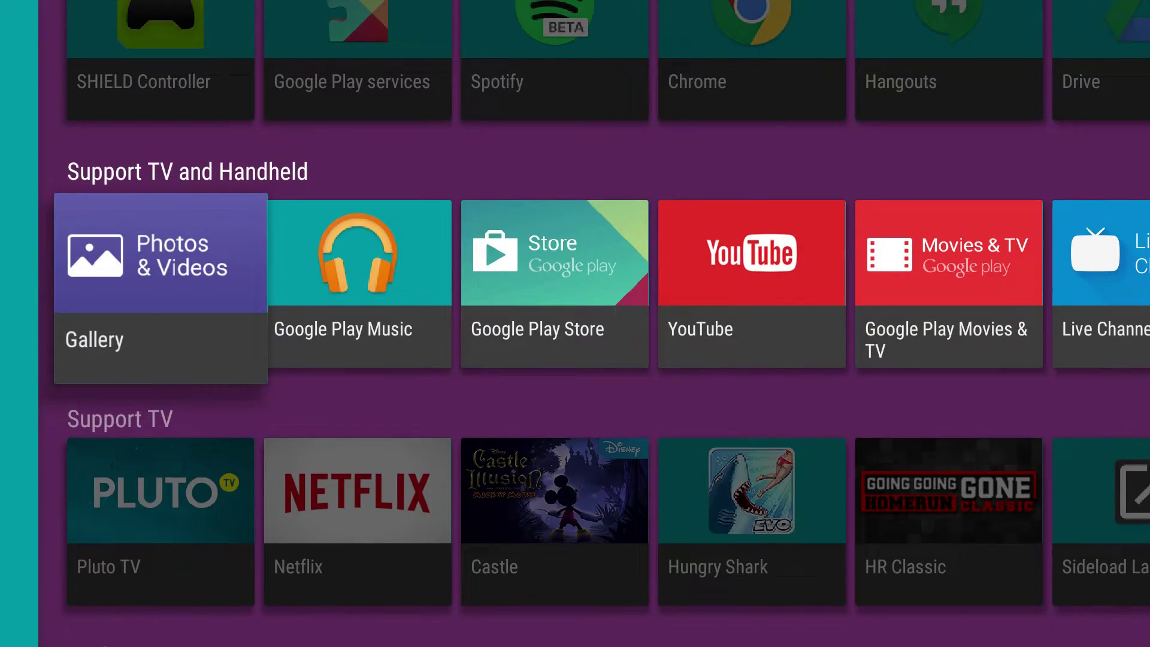
key(Right)
key(Right)
key(Right)
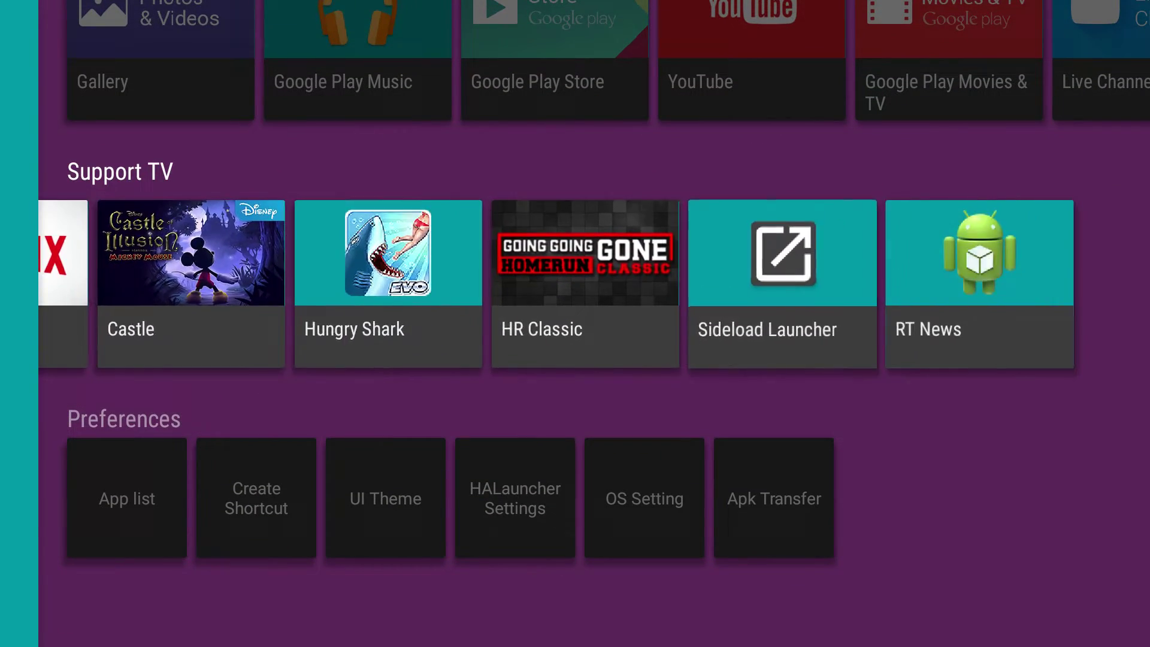
key(Down)
key(Right)
key(Right)
key(Right)
key(Right)
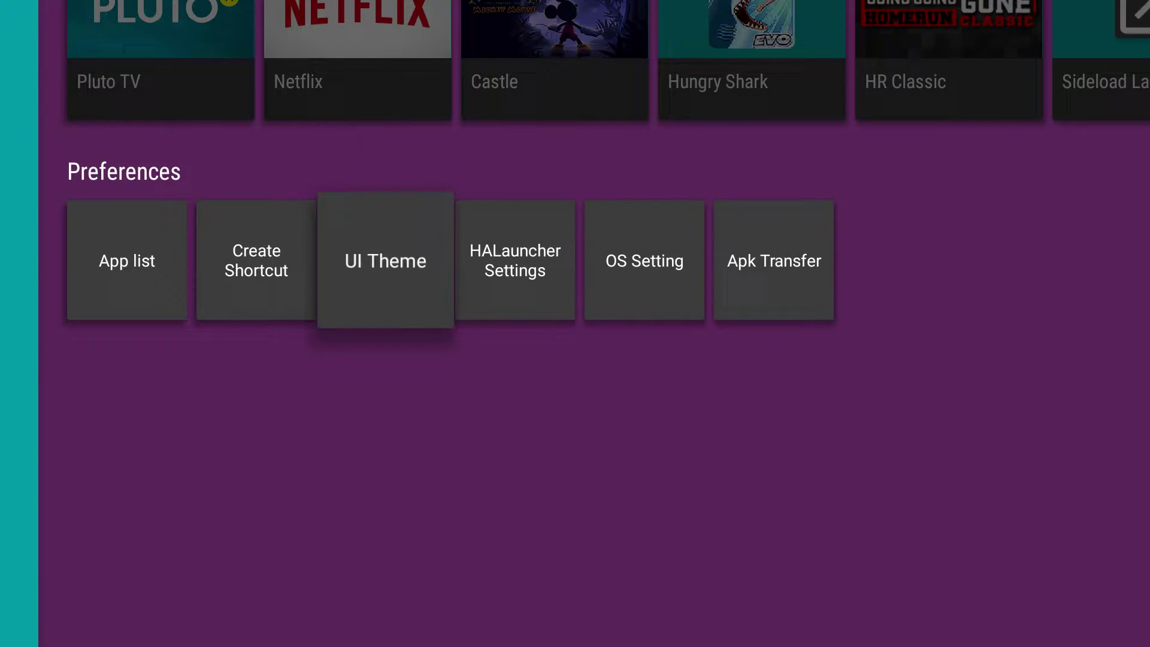
Open the Android TV device settings, then go back to the Preferences row.
key(Return)
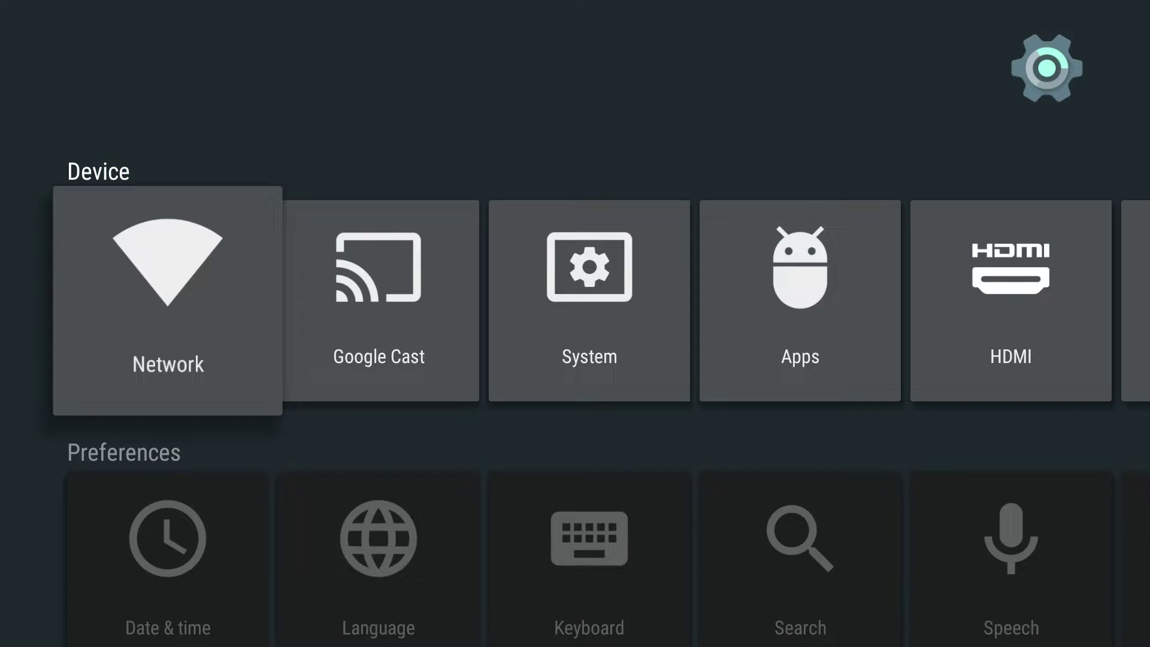
key(Escape)
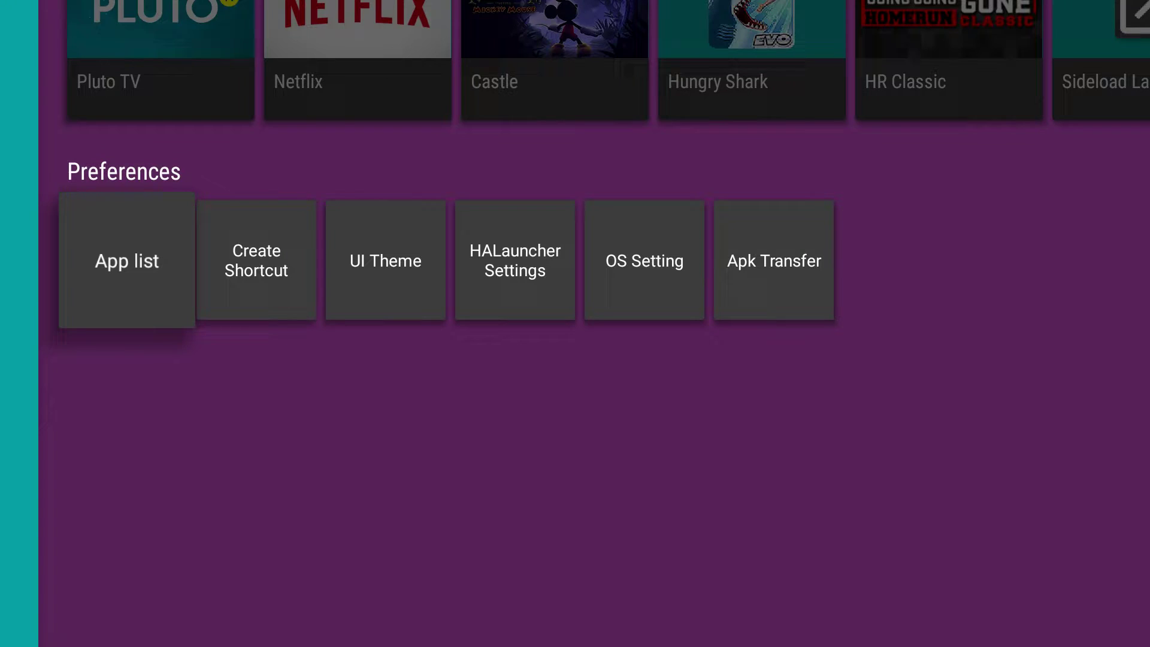
key(Left)
key(Right)
key(Right)
key(Right)
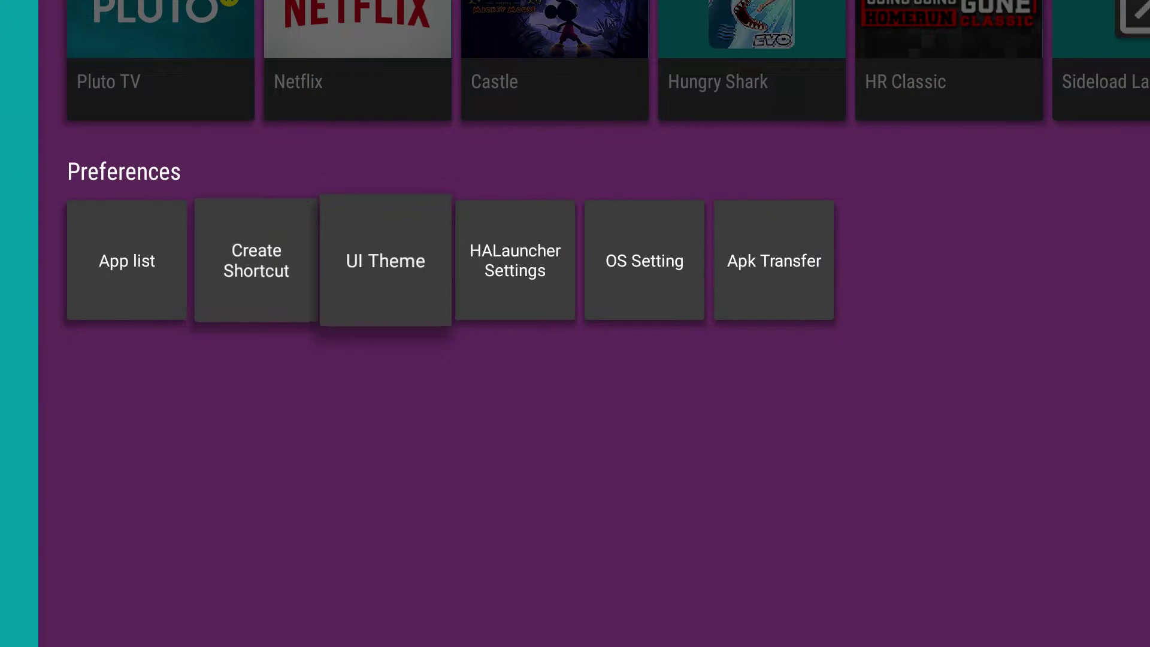
Enable 'Use app as Home app' in HALauncher Settings and return to the launcher.
key(Return)
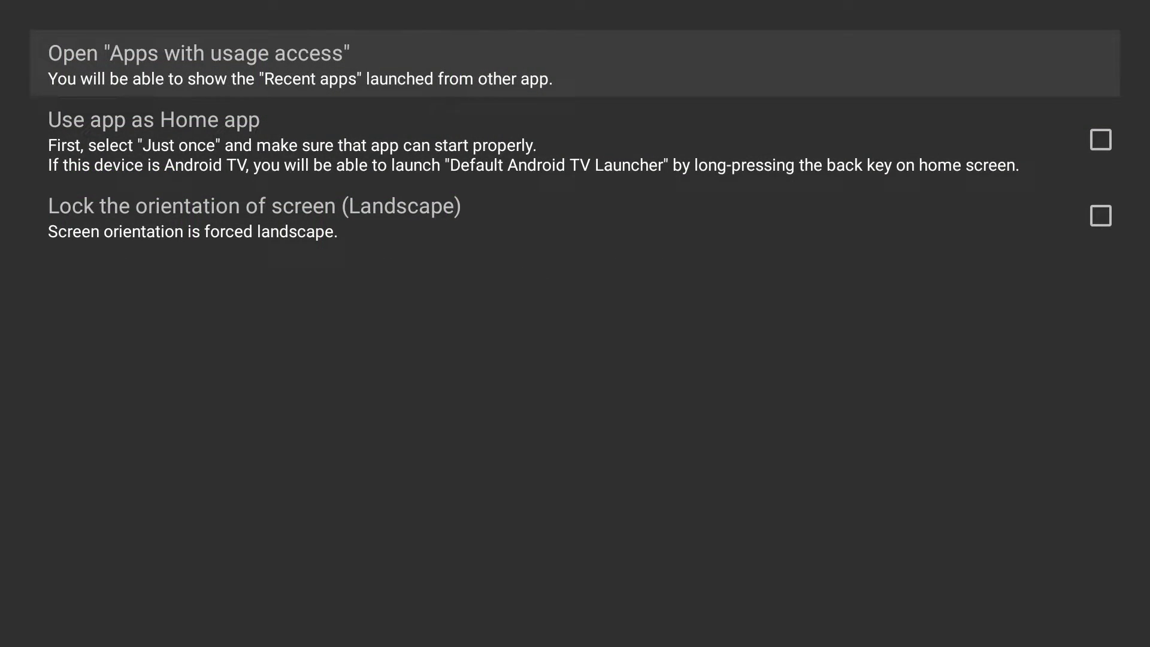
key(Down)
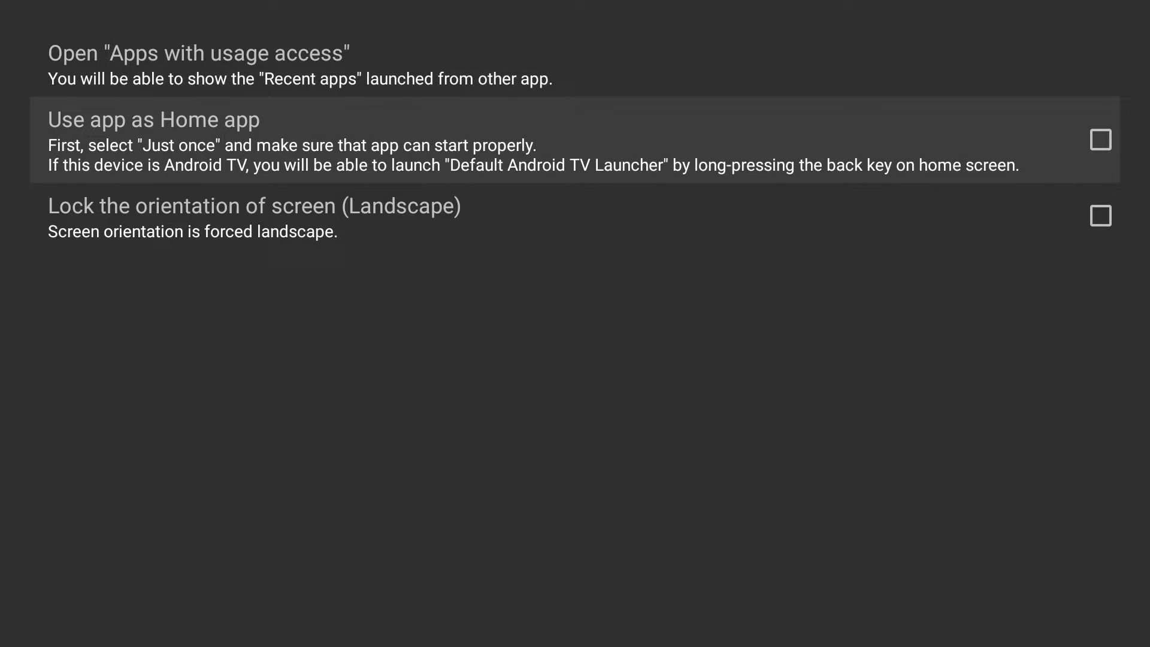
key(Return)
key(Down)
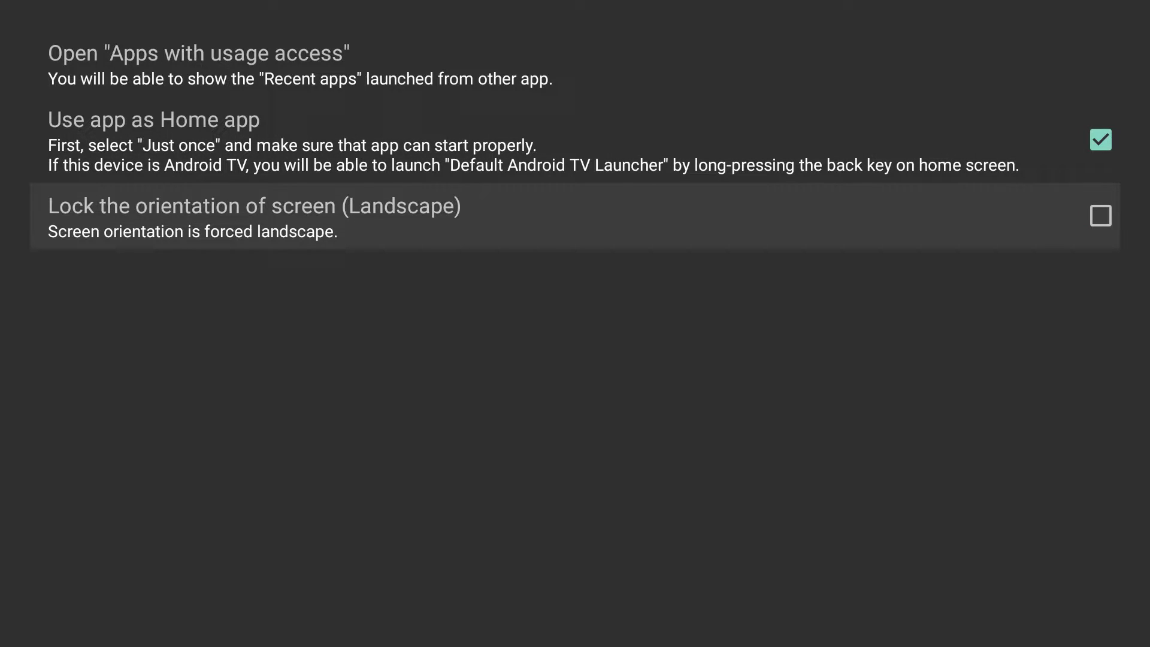
key(Up)
key(Down)
key(Up)
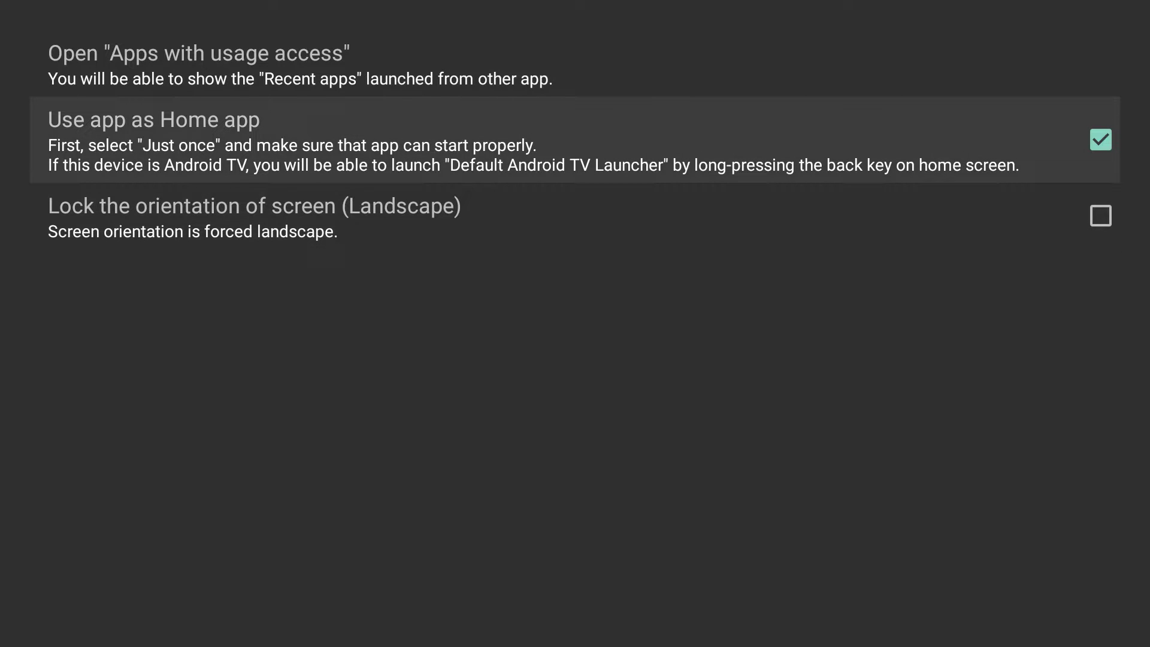
key(Escape)
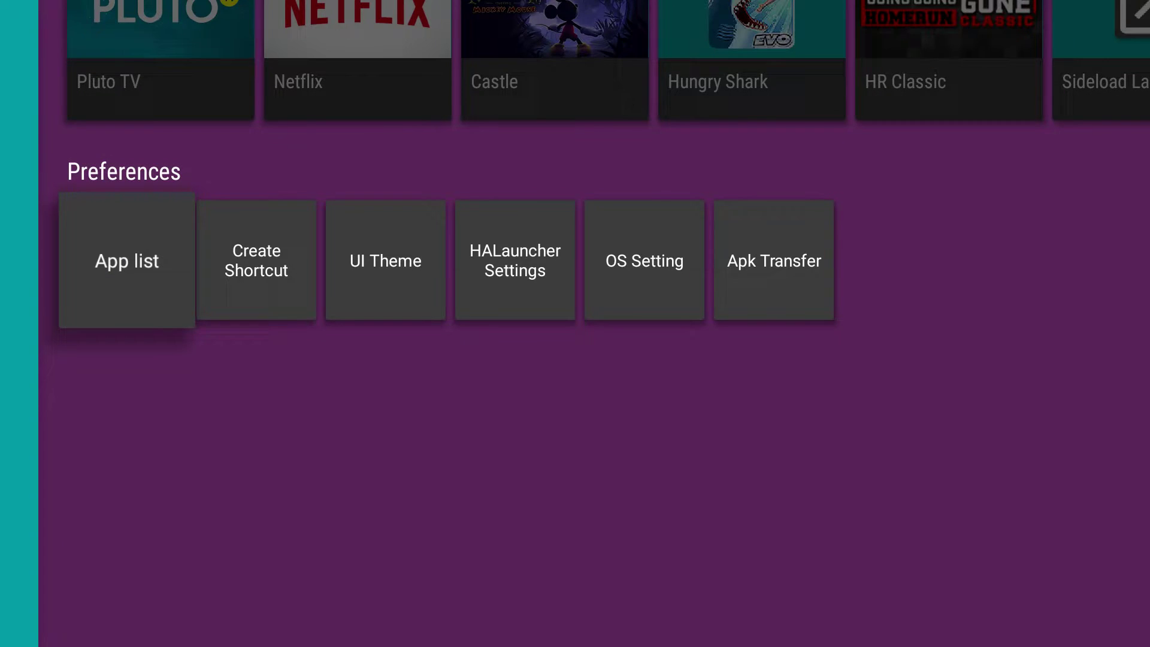
Choose HALauncher over Home Screen in Android's 'Select a Home app' prompt.
key(Home)
key(Down)
key(Down)
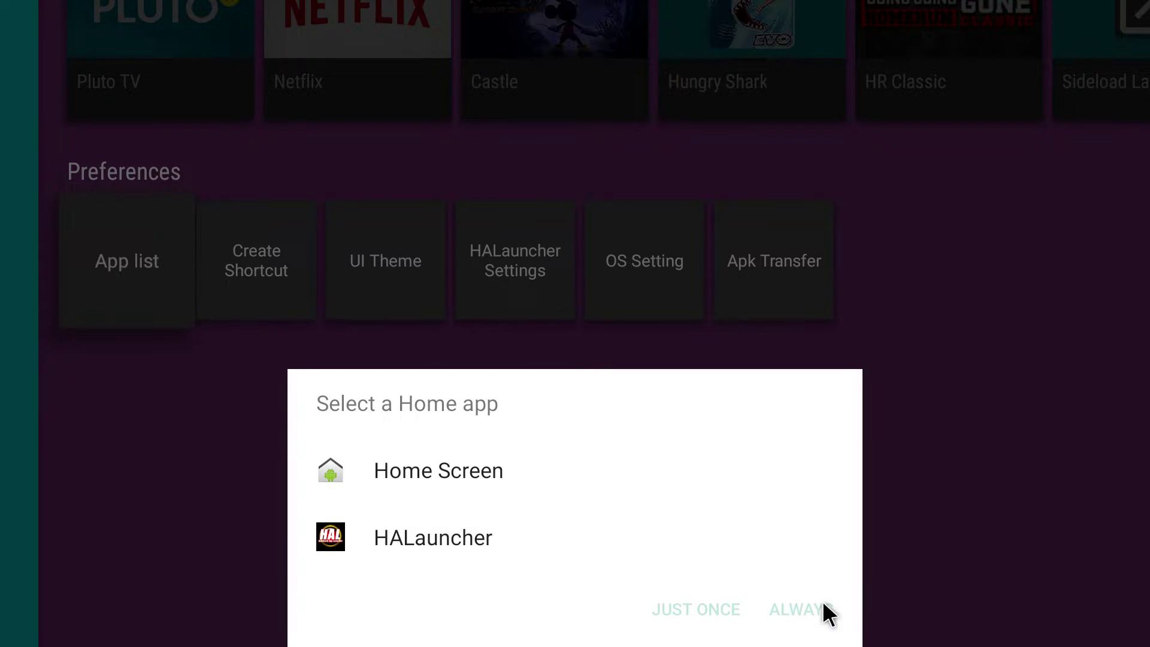
key(Up)
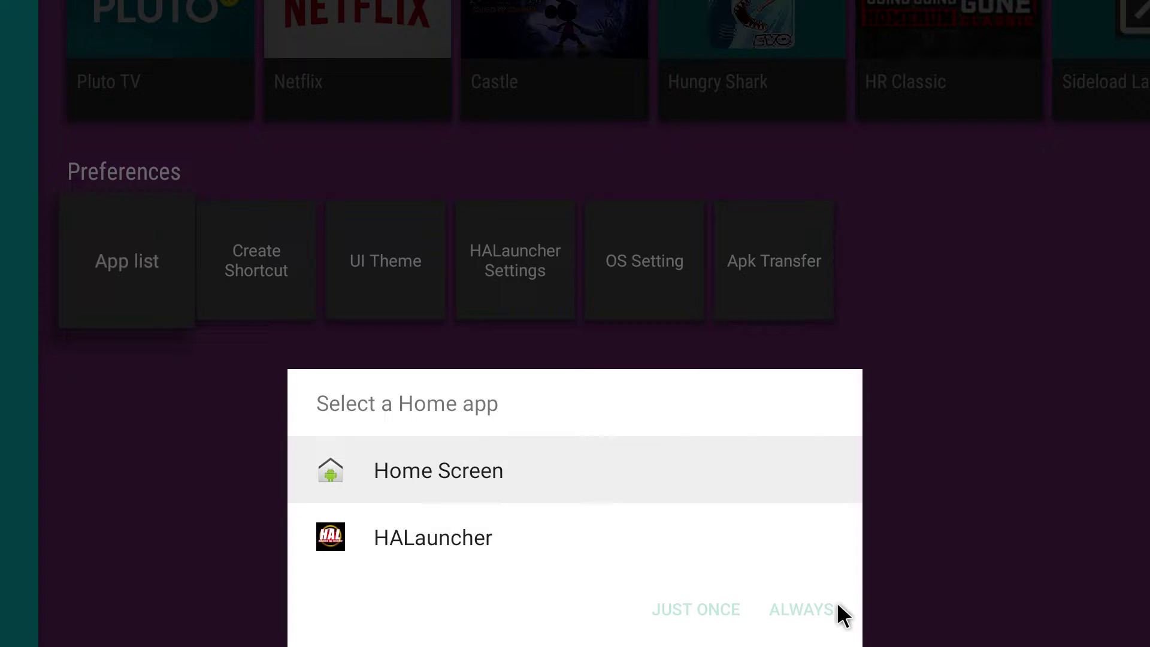
key(Down)
key(Up)
key(Down)
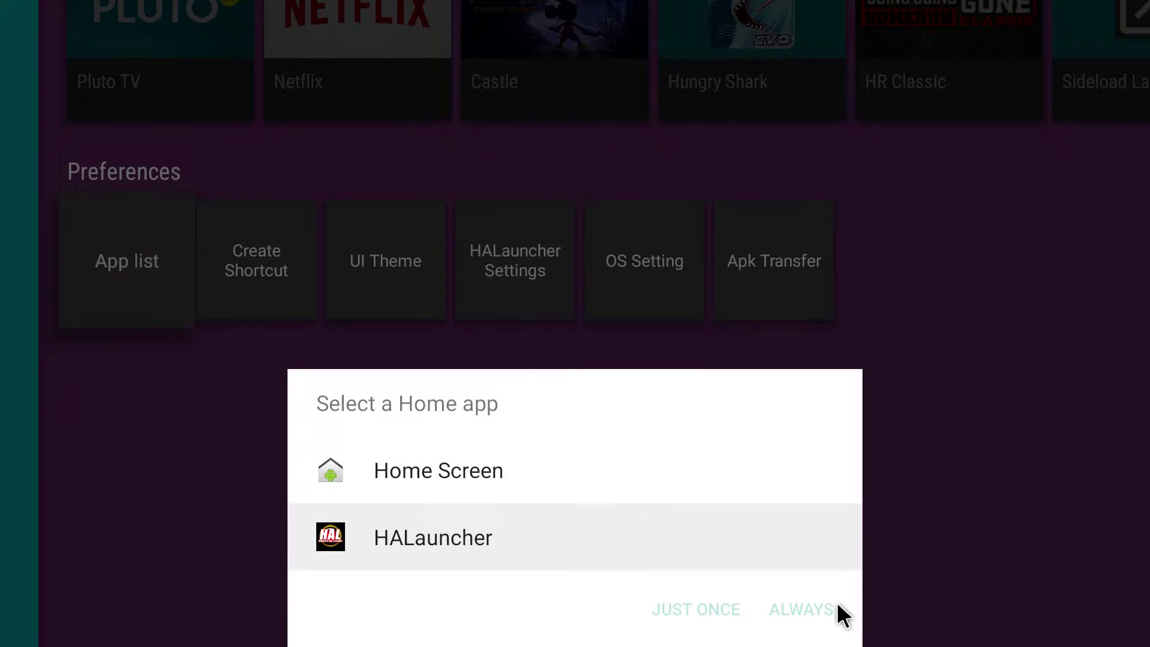
key(Return)
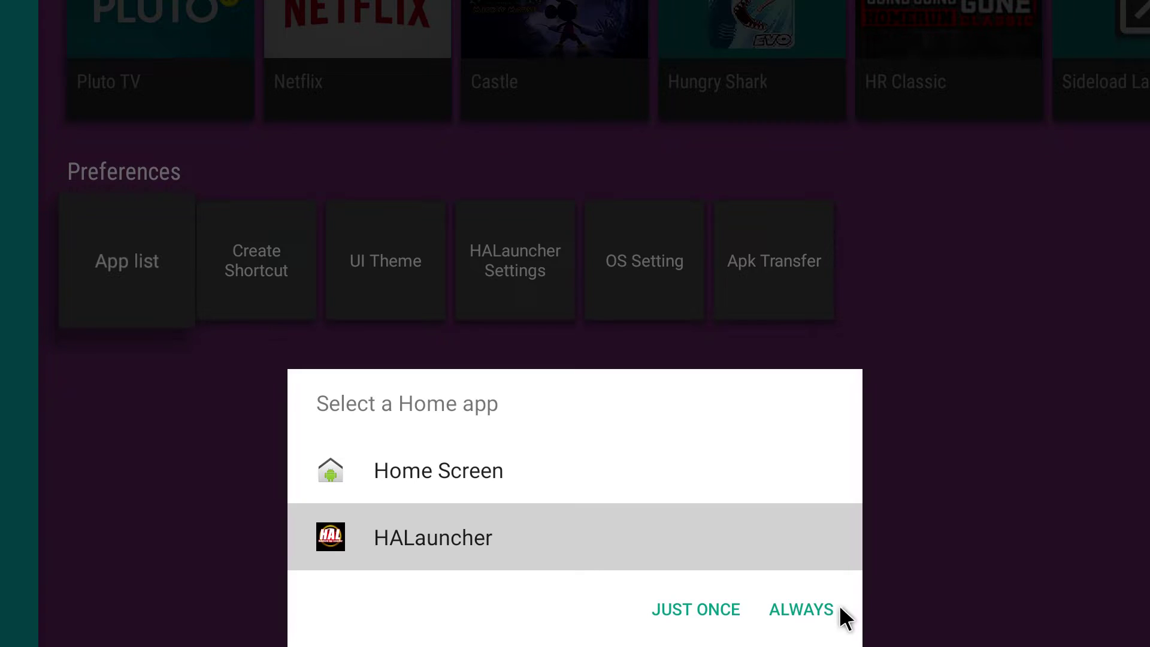
Always use HALauncher as the home app, then browse the category menu.
click(812, 609)
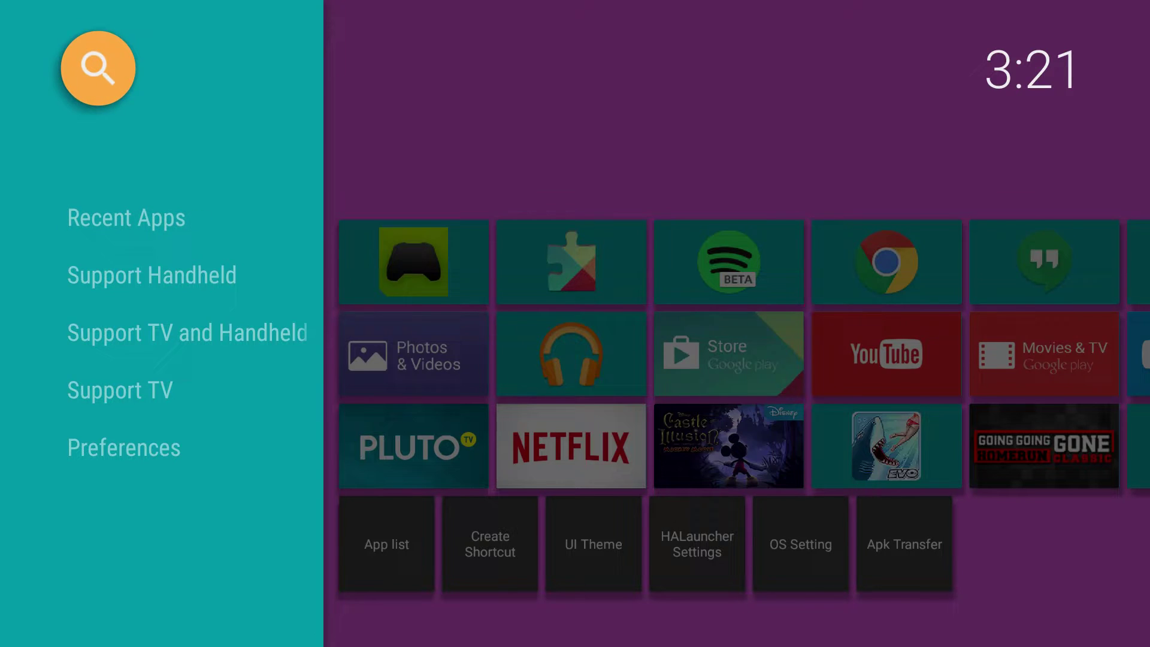
key(Right)
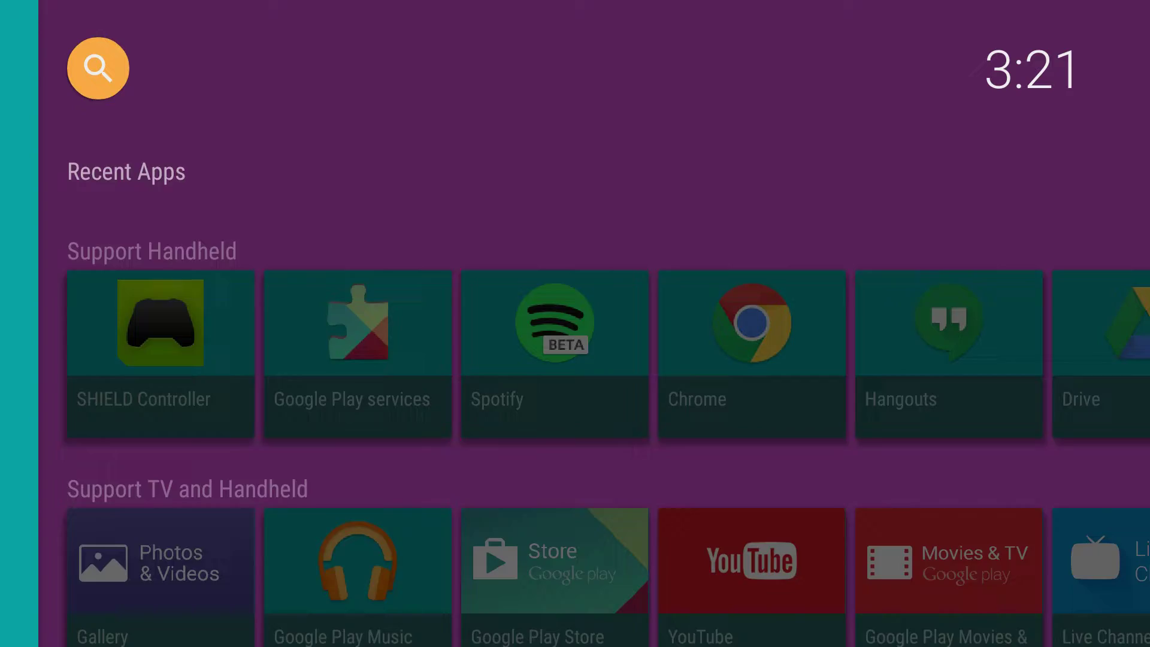
key(Left)
key(Down)
key(Down)
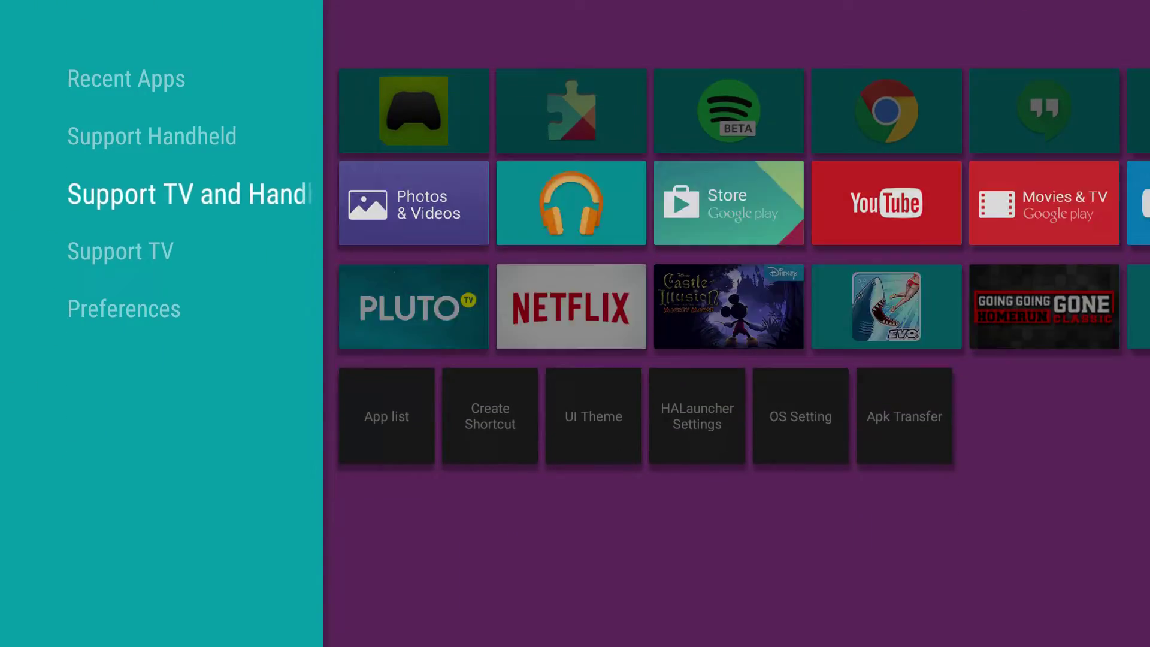
key(Down)
key(Up)
Browse the Support TV and Handheld apps, then open UI Theme from Preferences.
key(Right)
key(Right)
key(Right)
key(Right)
key(Right)
key(Right)
key(Right)
key(Right)
key(Right)
key(Right)
key(Right)
key(Right)
key(Right)
key(Right)
key(Right)
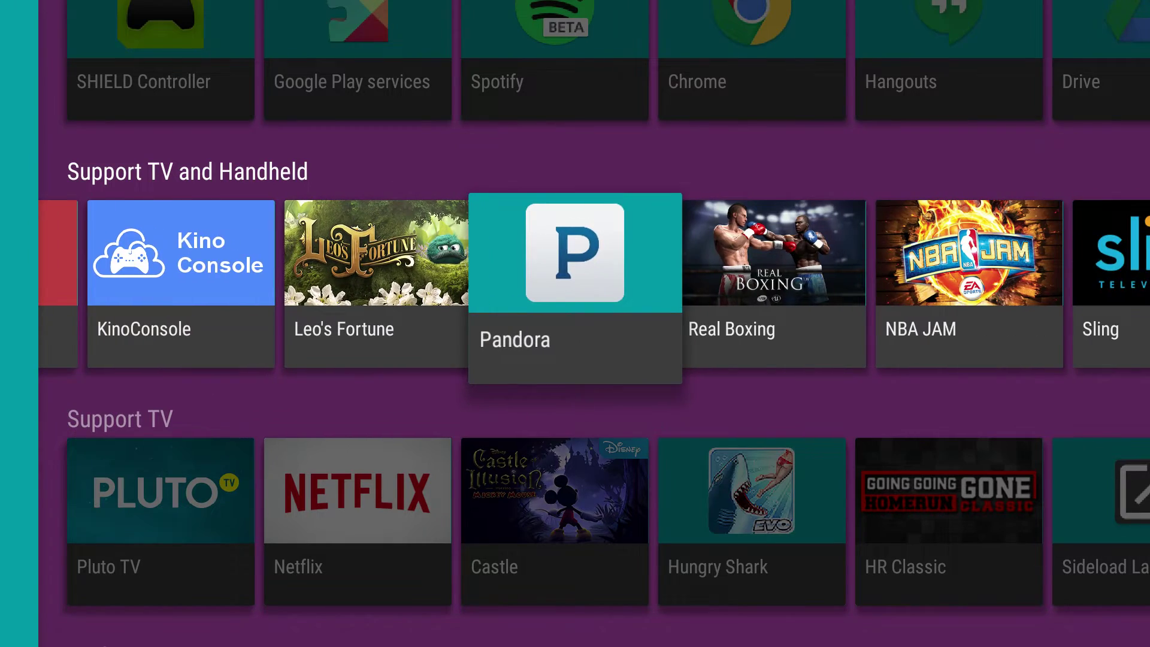
key(Right)
key(Right)
key(Right)
key(Right)
key(Right)
key(Right)
key(Right)
key(Right)
key(Right)
key(Right)
key(Right)
key(Right)
key(Right)
key(Right)
key(Right)
key(Right)
key(Right)
key(Right)
key(Right)
key(Right)
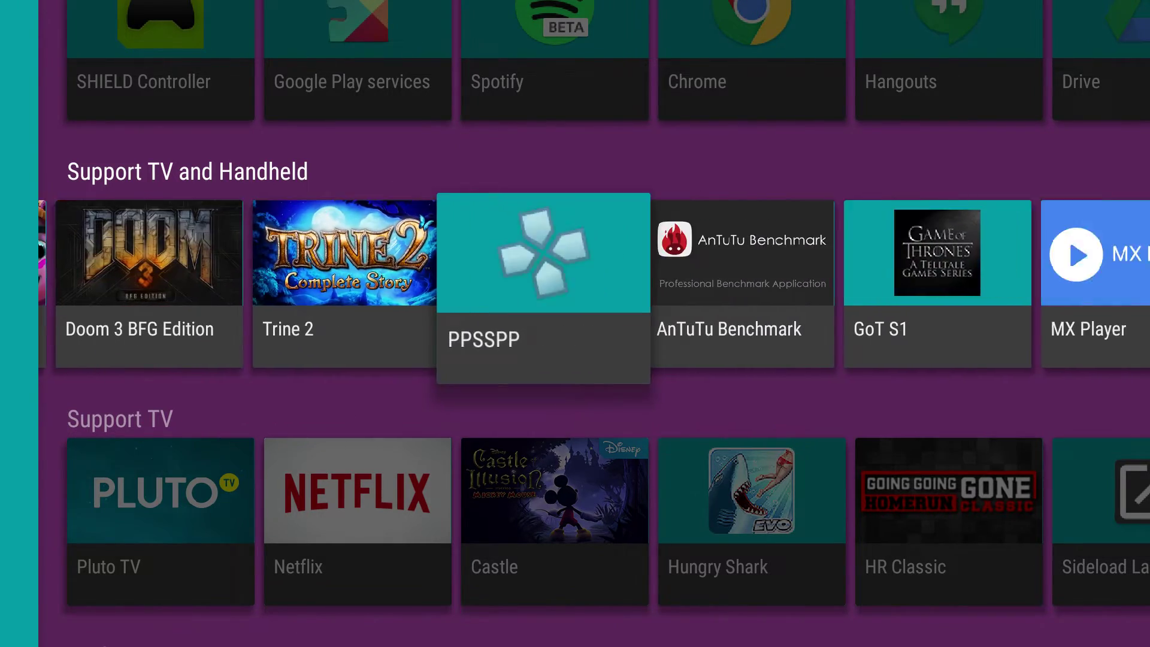
key(Down)
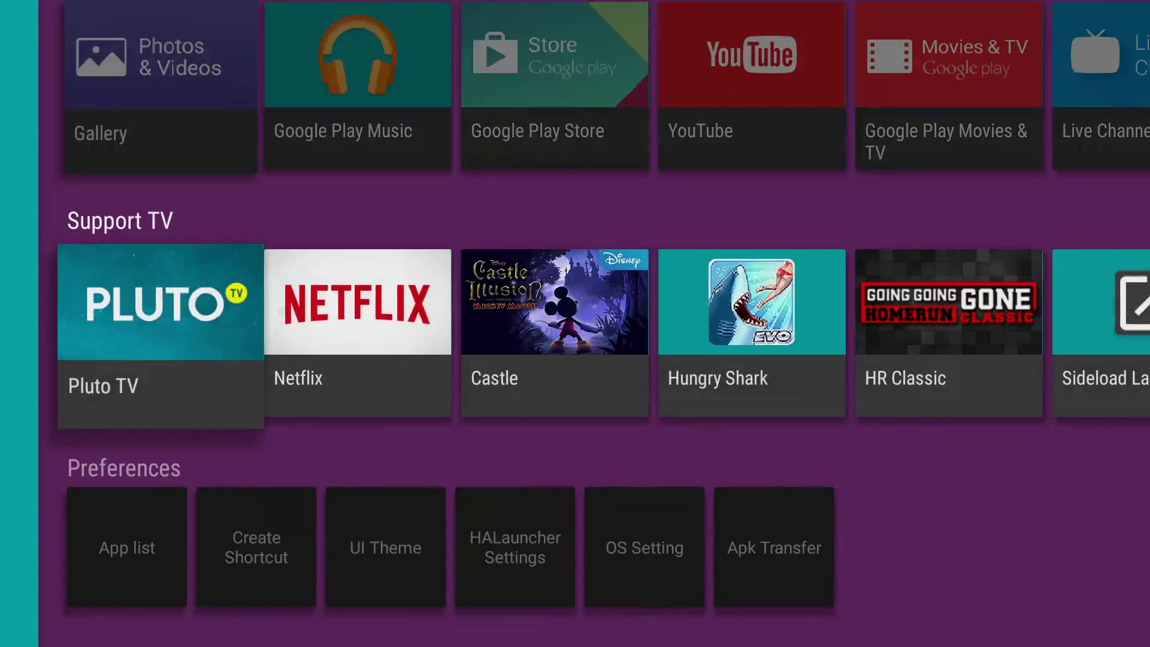
key(Down)
key(Right)
key(Right)
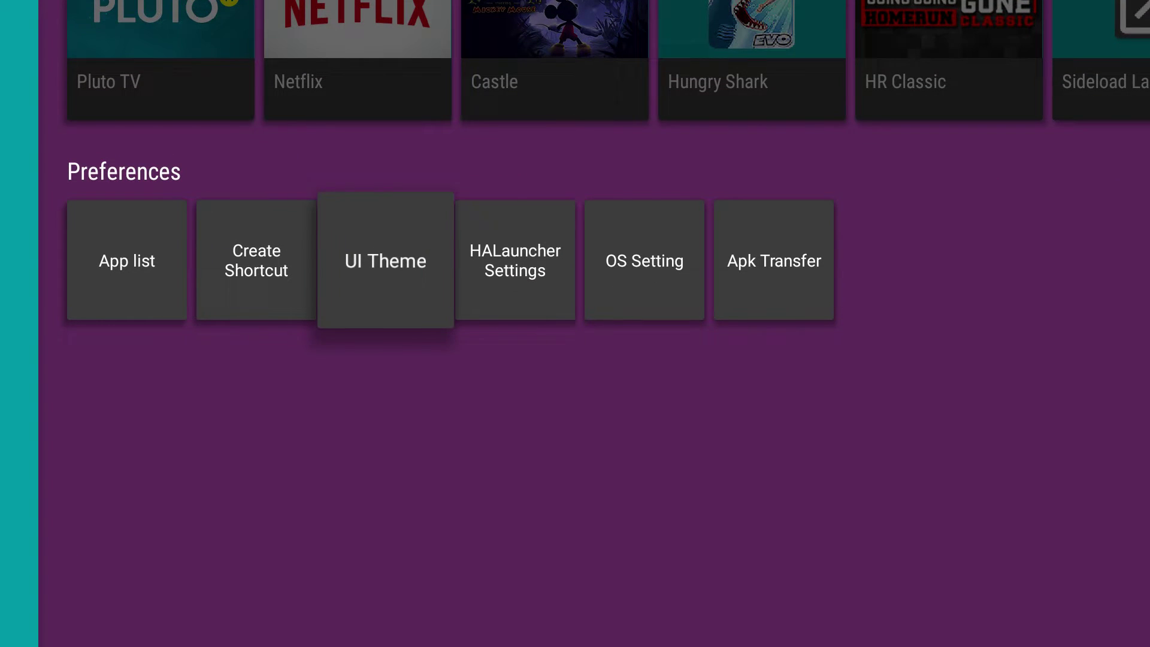
key(Return)
Look through the overlay-from-image source choices without picking one.
key(Down)
key(Down)
key(Down)
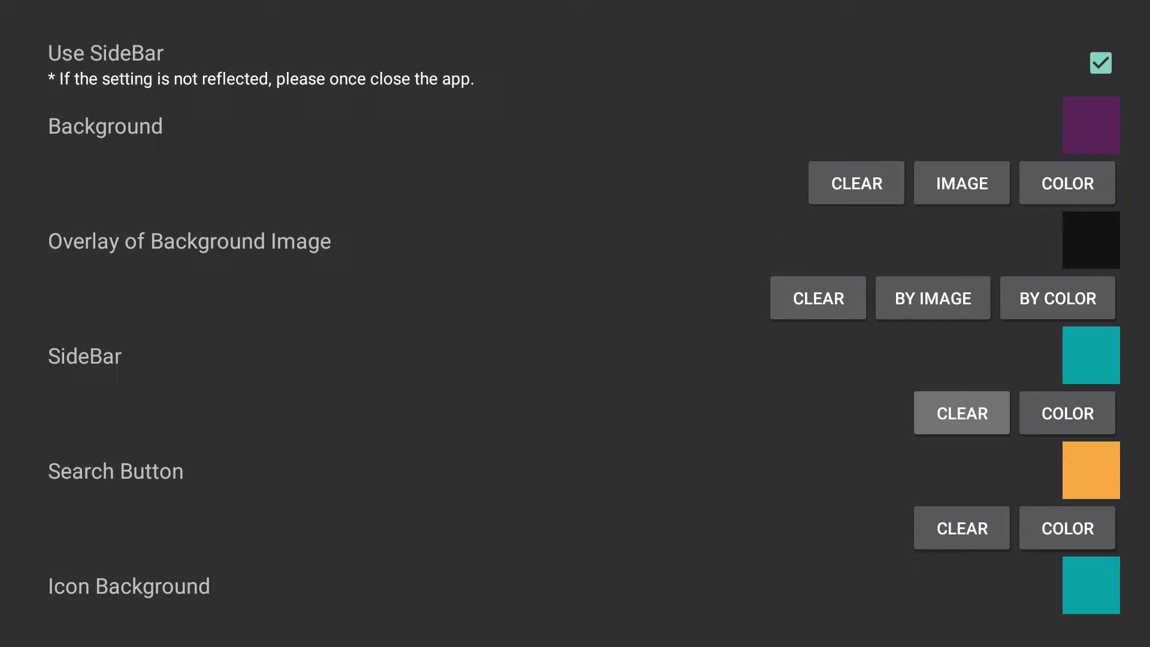
key(Up)
key(Right)
key(Left)
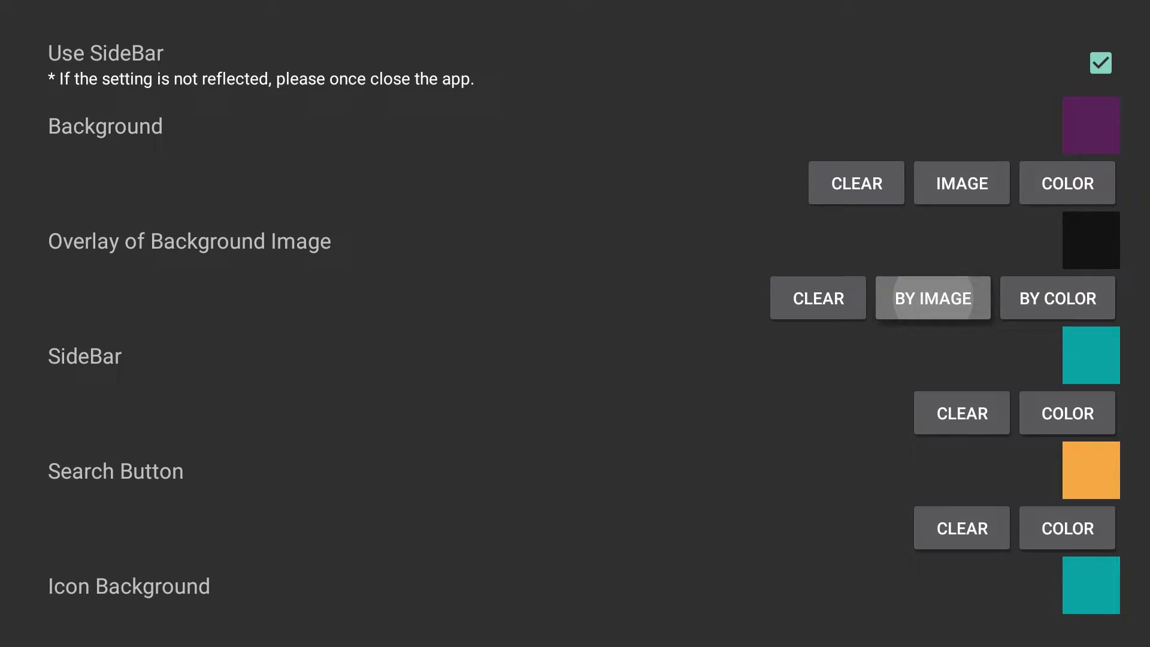
key(Return)
key(Down)
key(Return)
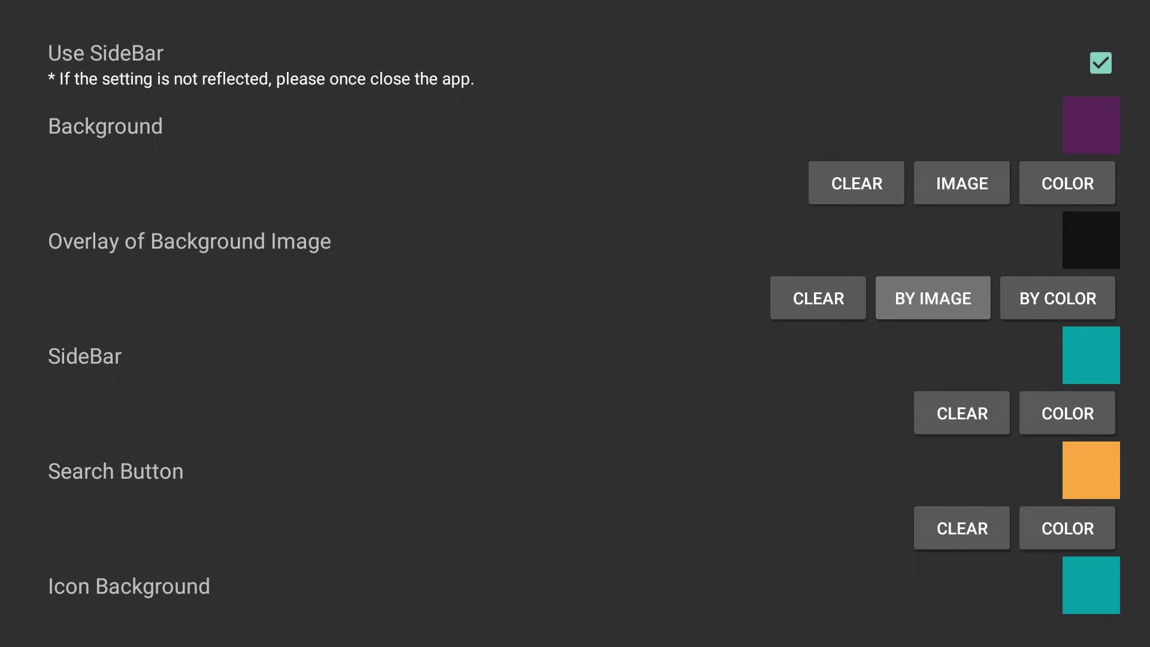
key(Right)
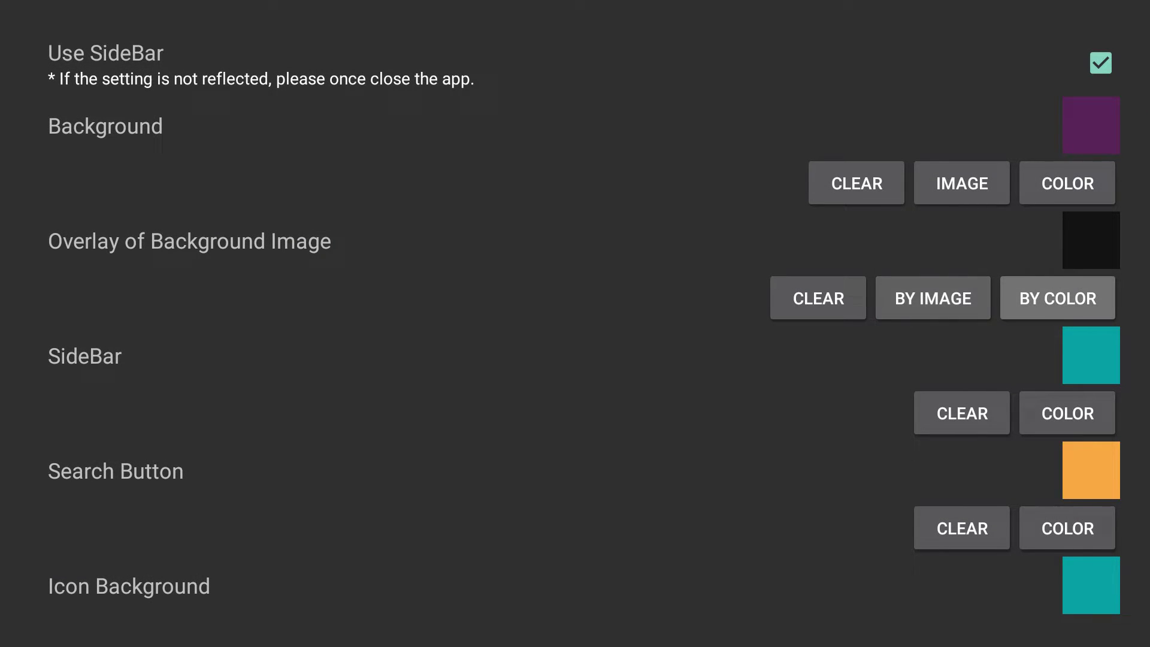
Open the SideBar colour picker and raise red so the hex reads 3096A6.
key(Down)
key(Return)
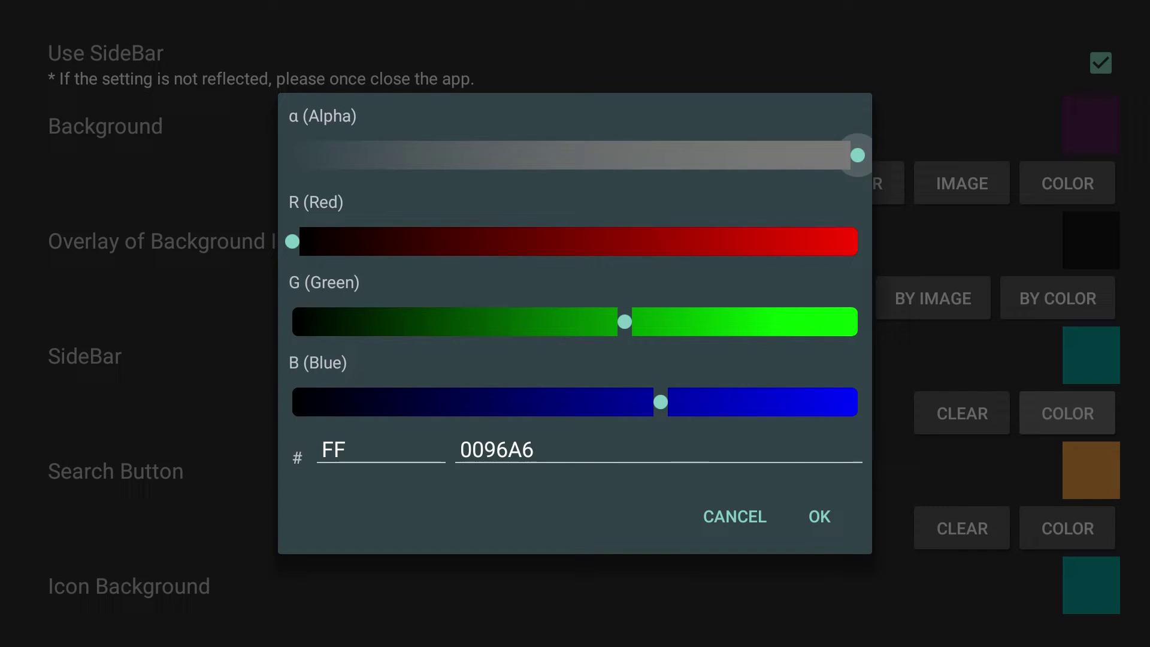
key(Down)
key(Down)
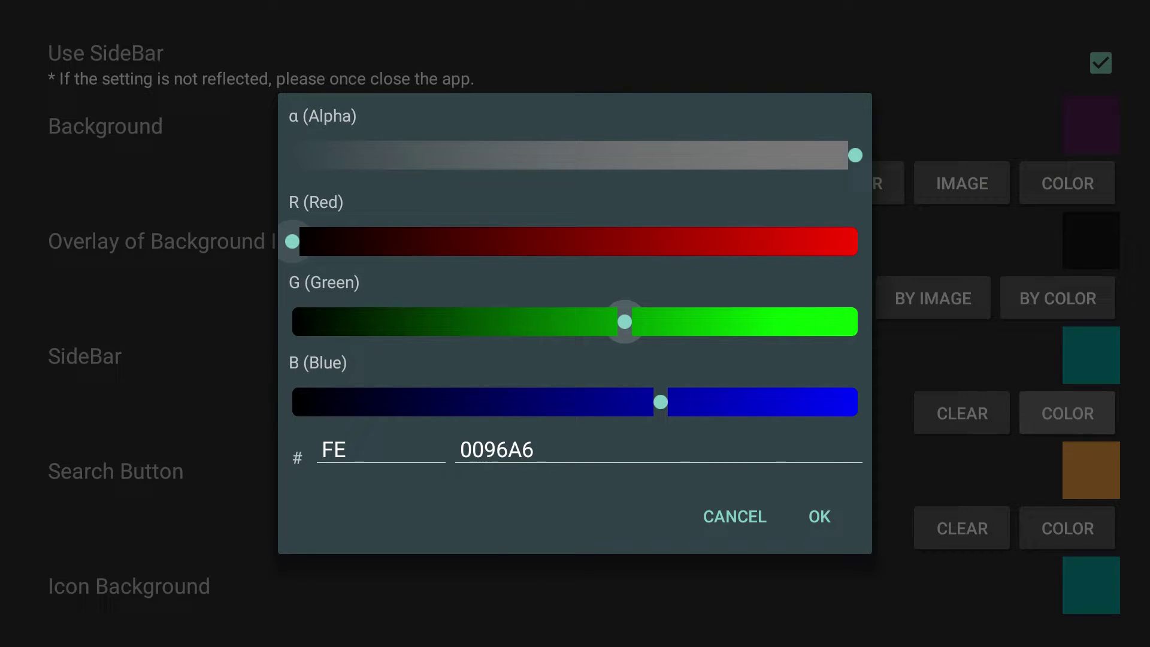
key(Up)
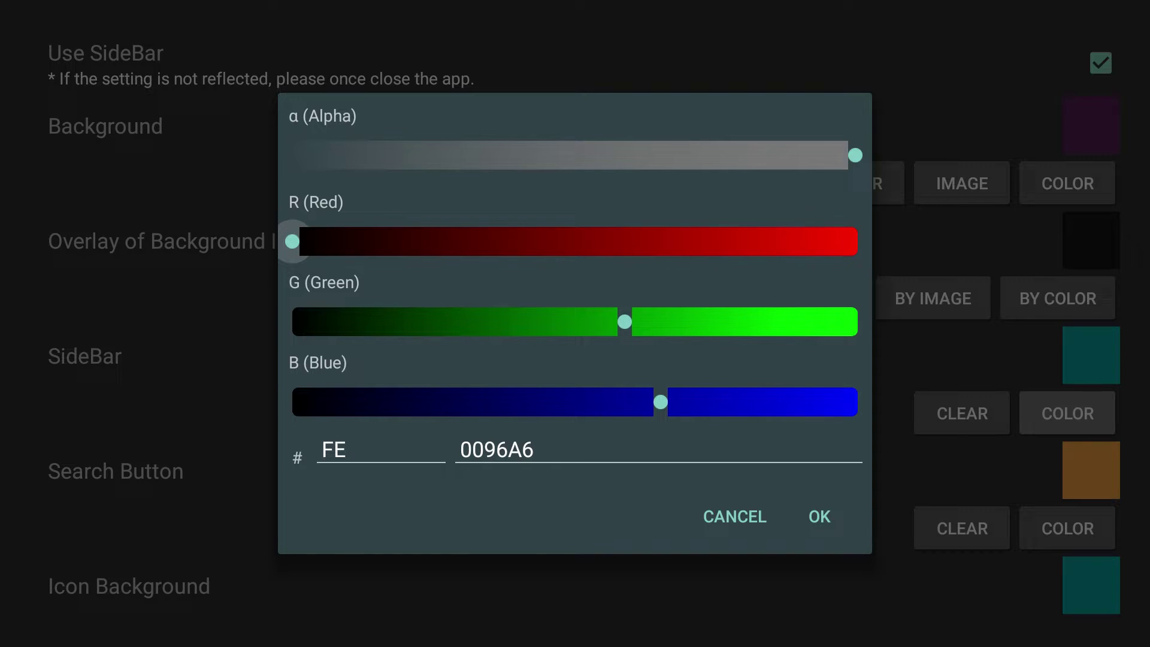
key(Right)
key(Right)
key(Right)
key(Right)
key(Right)
key(Right)
key(Right)
key(Right)
key(Right)
key(Right)
key(Right)
key(Right)
key(Right)
key(Right)
key(Right)
key(Right)
key(Right)
key(Right)
key(Right)
key(Right)
key(Right)
key(Right)
key(Right)
key(Right)
key(Right)
key(Right)
key(Right)
key(Right)
key(Right)
key(Right)
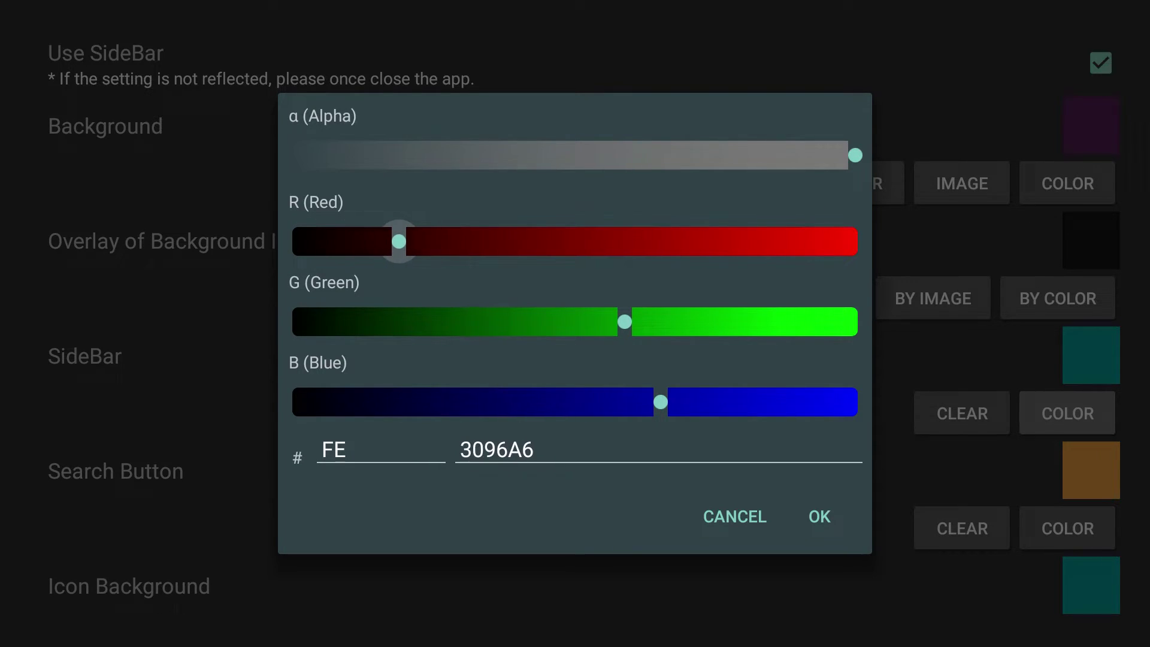
key(Down)
Raise green and blue to reach 30CADA and confirm the sidebar colour.
key(Right)
key(Right)
key(Right)
key(Right)
key(Right)
key(Right)
key(Right)
key(Right)
key(Right)
key(Right)
key(Right)
key(Right)
key(Right)
key(Right)
key(Right)
key(Right)
key(Right)
key(Right)
key(Right)
key(Right)
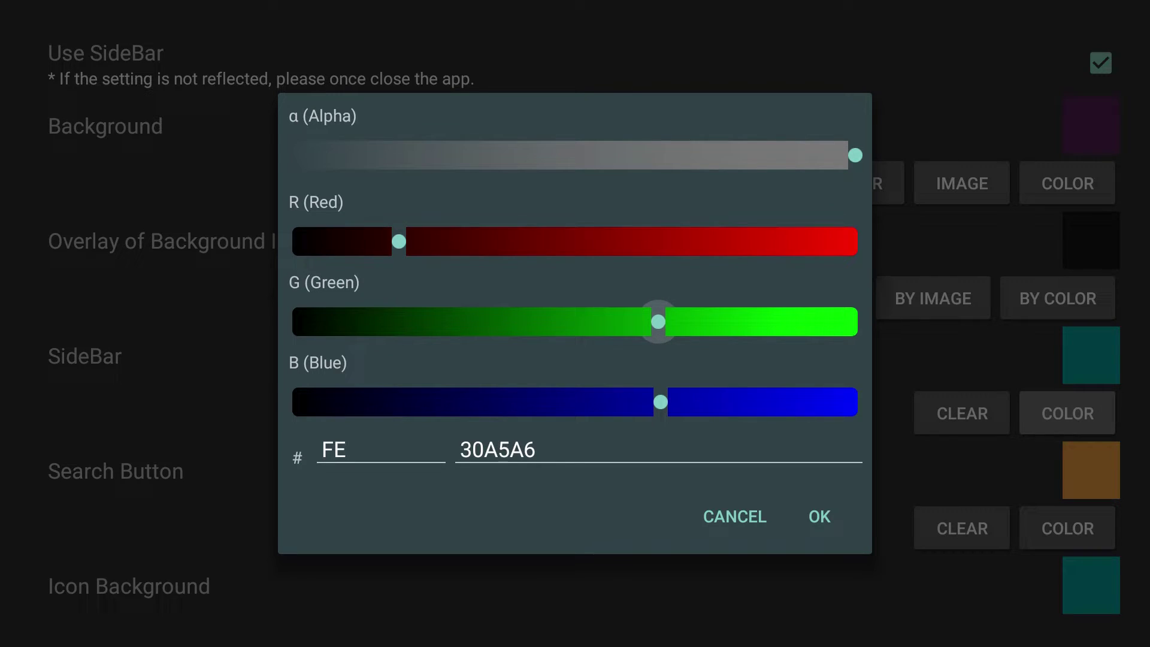
key(Right)
key(Right)
key(Right)
key(Right)
key(Right)
key(Right)
key(Right)
key(Right)
key(Right)
key(Right)
key(Right)
key(Right)
key(Right)
key(Right)
key(Right)
key(Right)
key(Right)
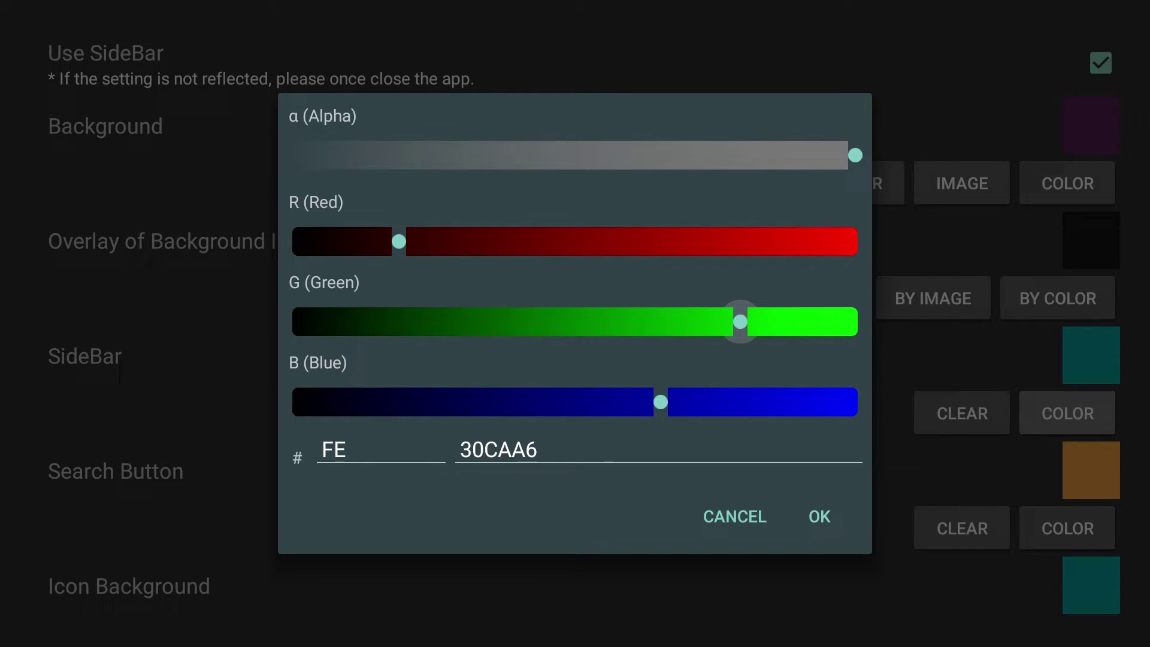
key(Down)
key(Right)
key(Right)
key(Right)
key(Right)
key(Right)
key(Right)
key(Right)
key(Right)
key(Right)
key(Right)
key(Right)
key(Right)
key(Right)
key(Right)
key(Right)
key(Right)
key(Right)
key(Right)
key(Right)
key(Right)
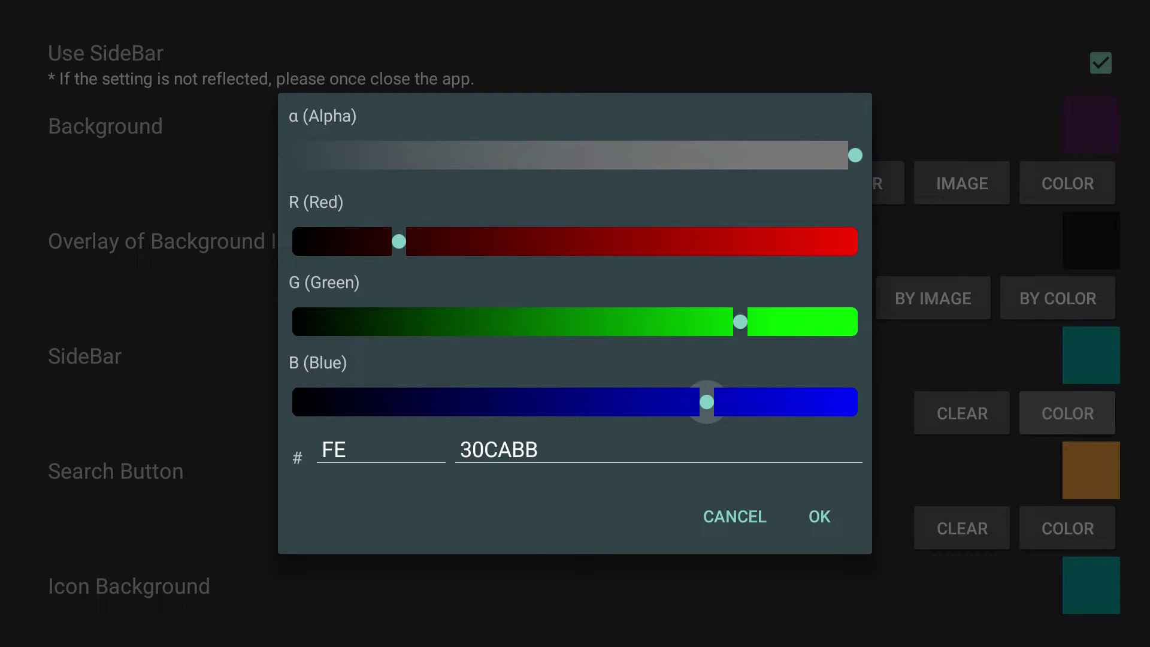
key(Right)
key(Right)
key(Right)
key(Right)
key(Right)
key(Right)
key(Right)
key(Right)
key(Right)
key(Right)
key(Right)
key(Down)
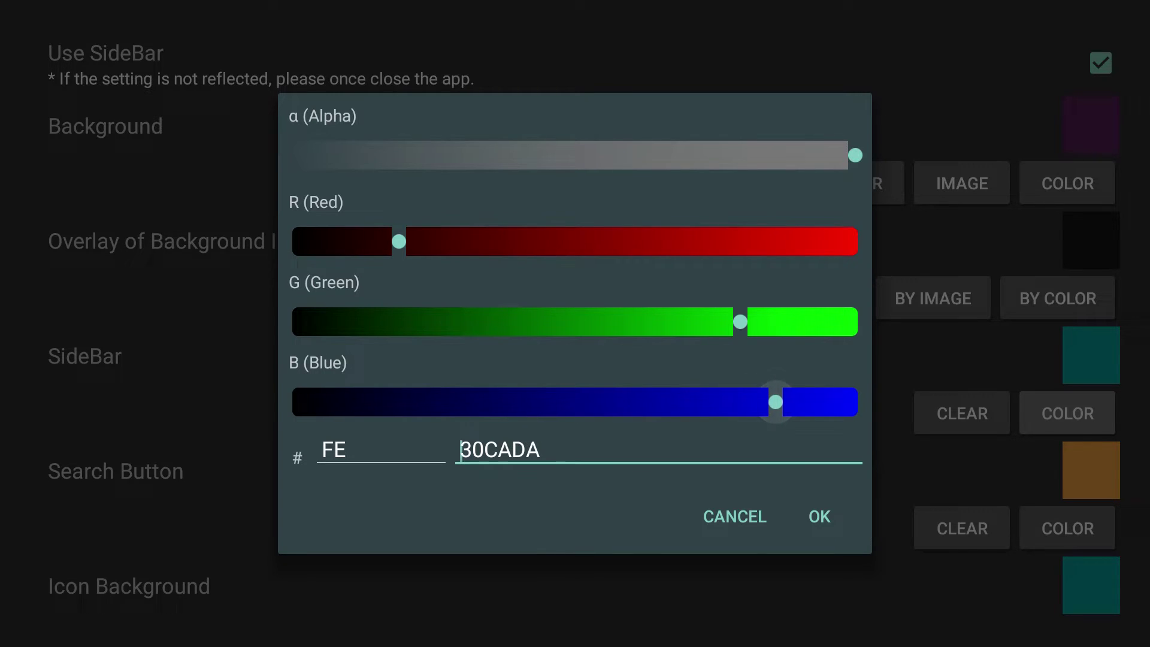
key(Down)
key(Right)
key(Return)
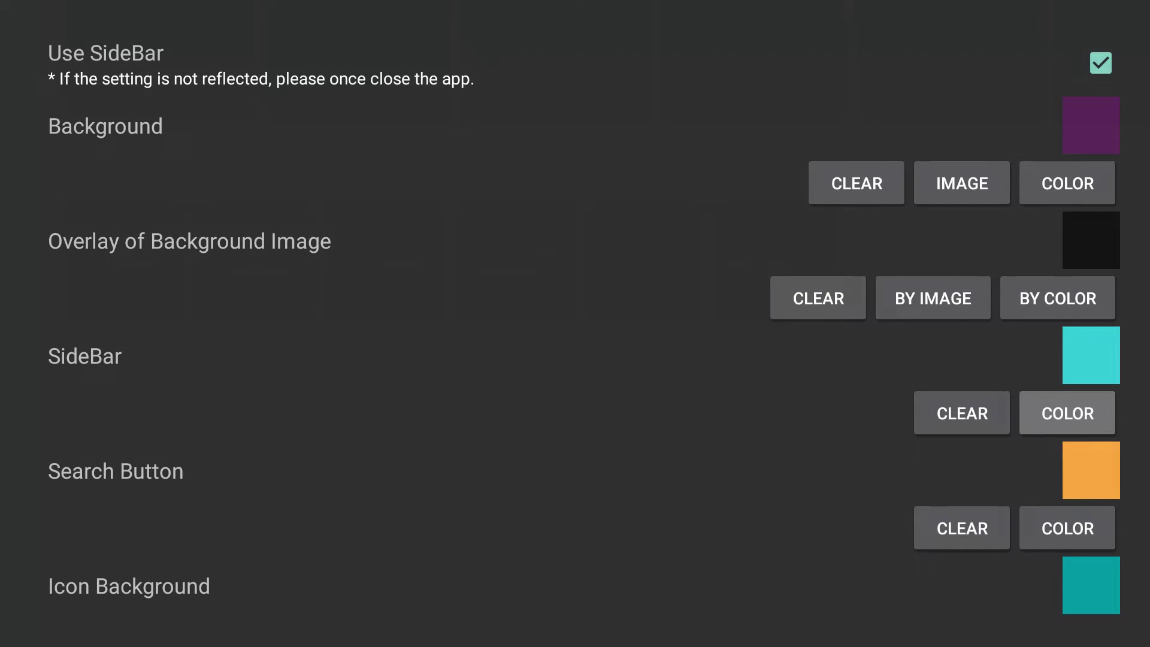
Leave theme settings and scan the category list up to Recent Apps.
key(Escape)
key(Left)
key(Up)
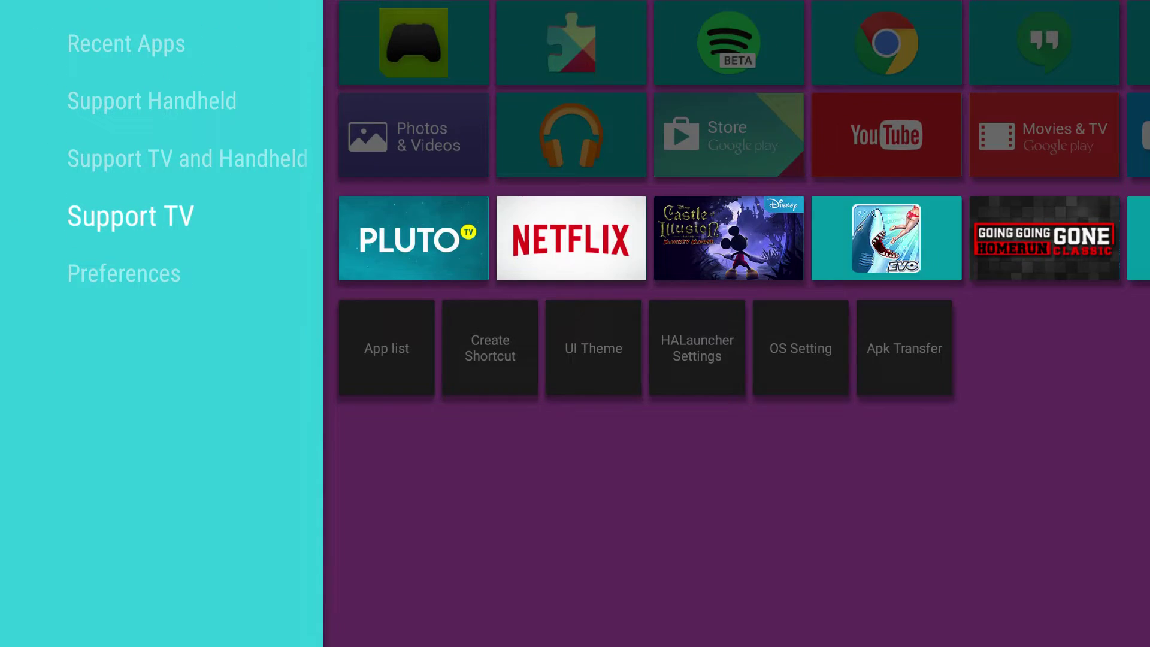
key(Up)
key(Up)
key(Up)
key(Down)
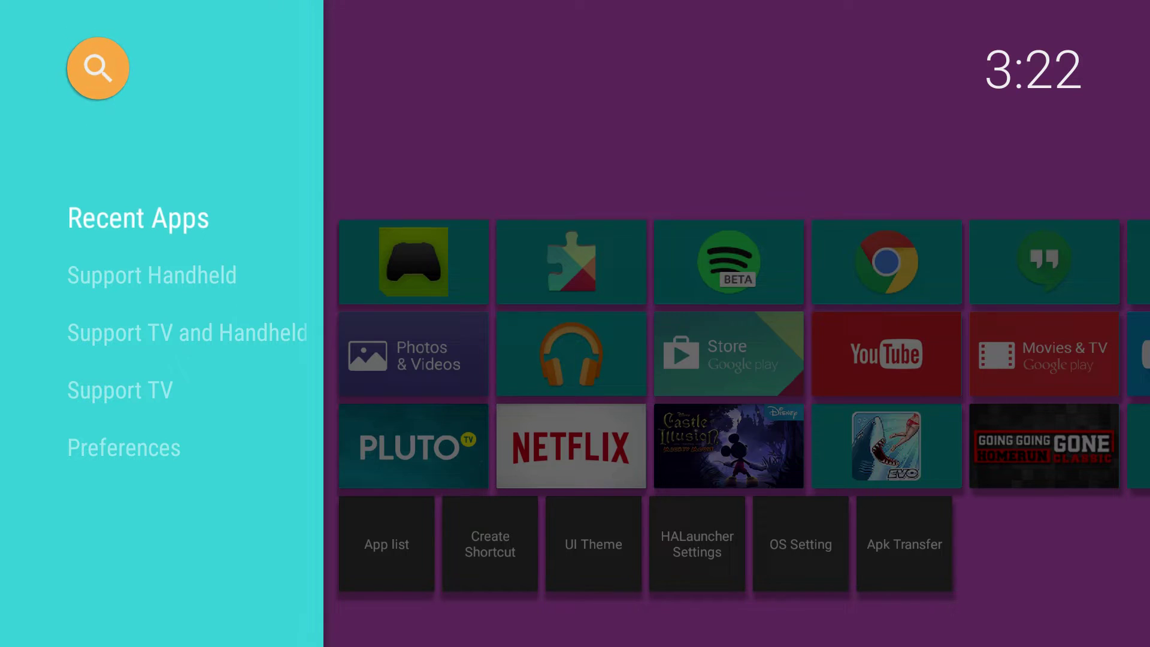
key(Right)
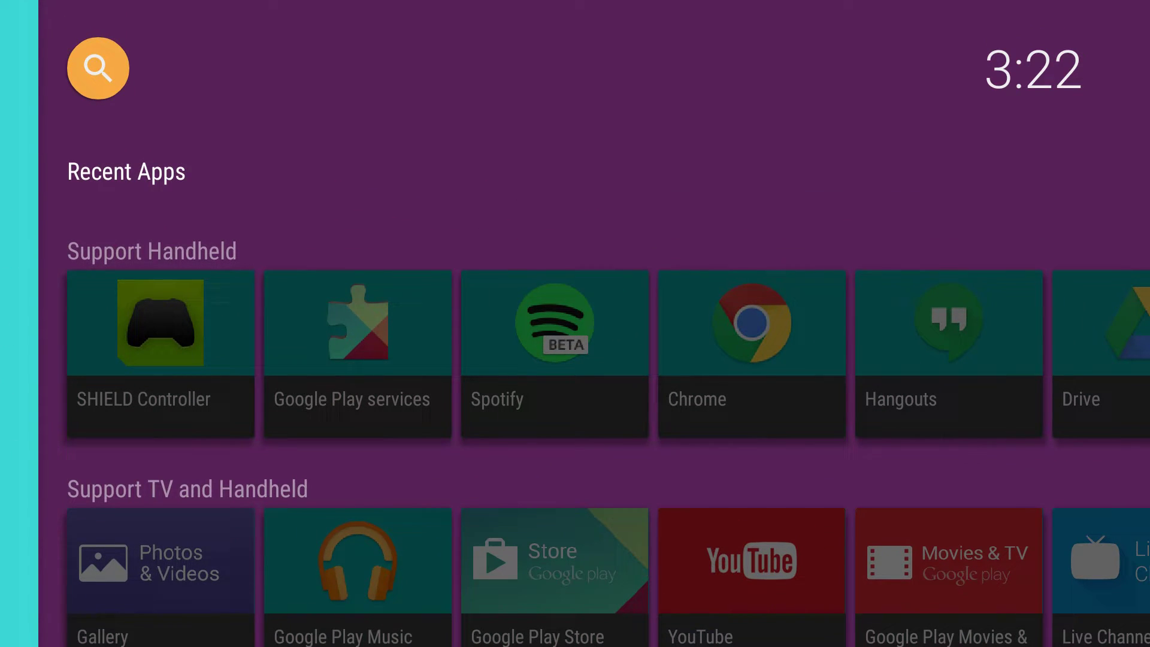
Open Spotify and return so it shows in Recent Apps, then launch Chrome from Support Handheld.
key(Down)
key(Right)
key(Right)
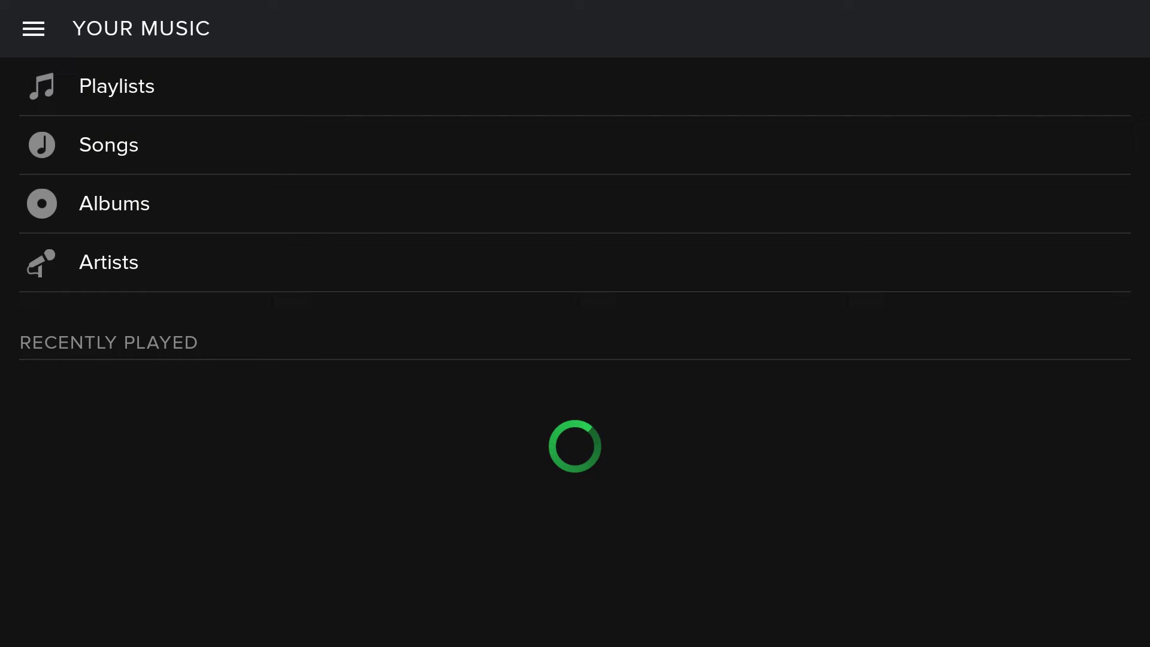
key(Escape)
key(Up)
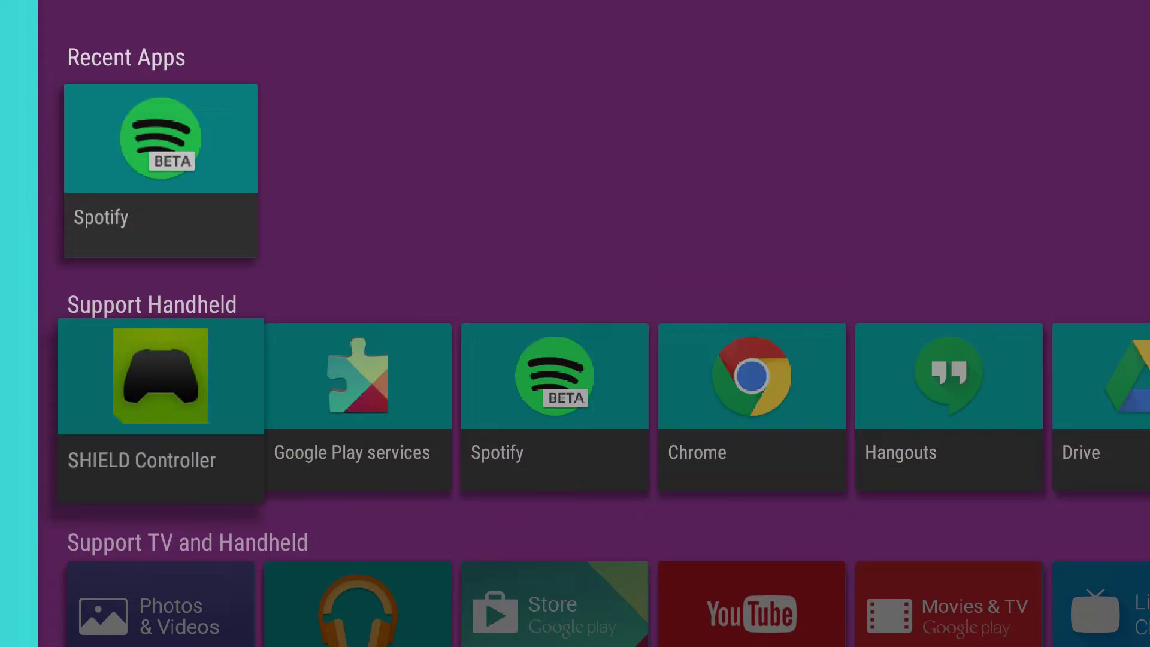
key(Down)
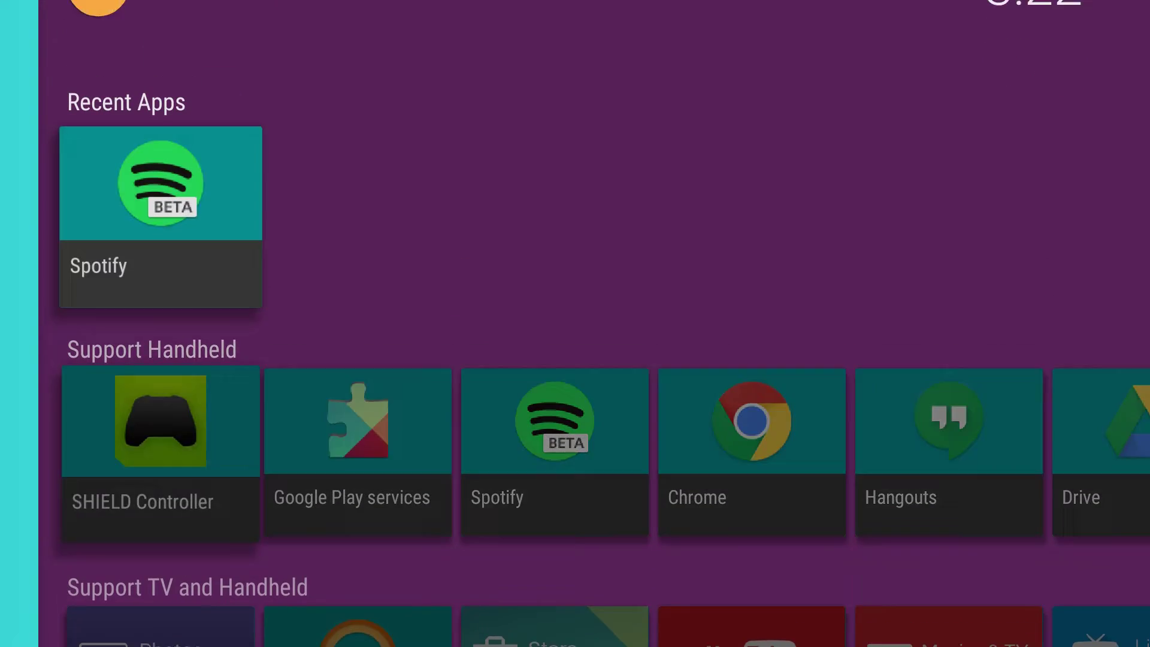
key(Right)
key(Right)
key(Right)
key(Right)
key(Left)
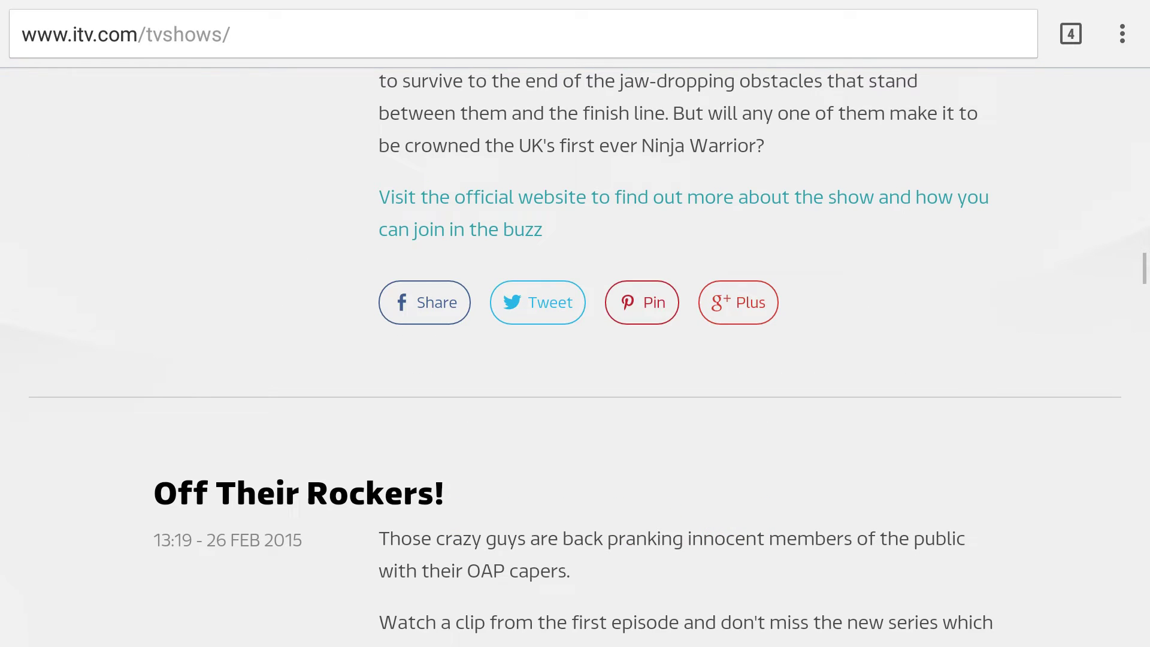
Return from Chrome and open Create Shortcut from the Preferences category.
key(super)
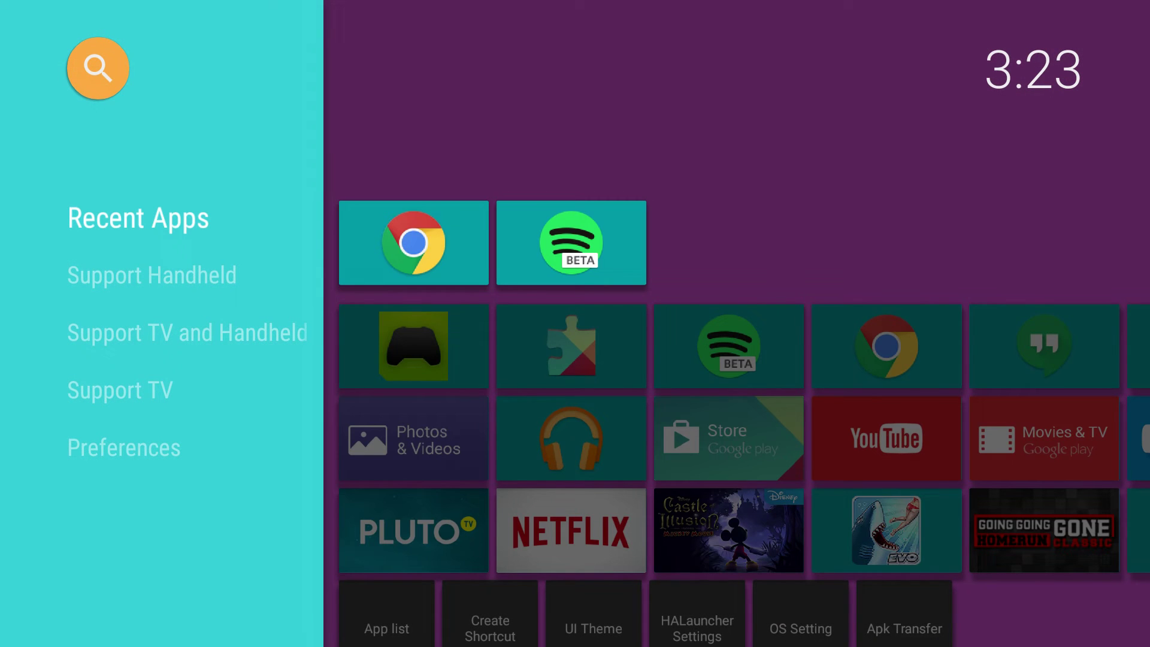
key(Left)
key(Down)
key(Down)
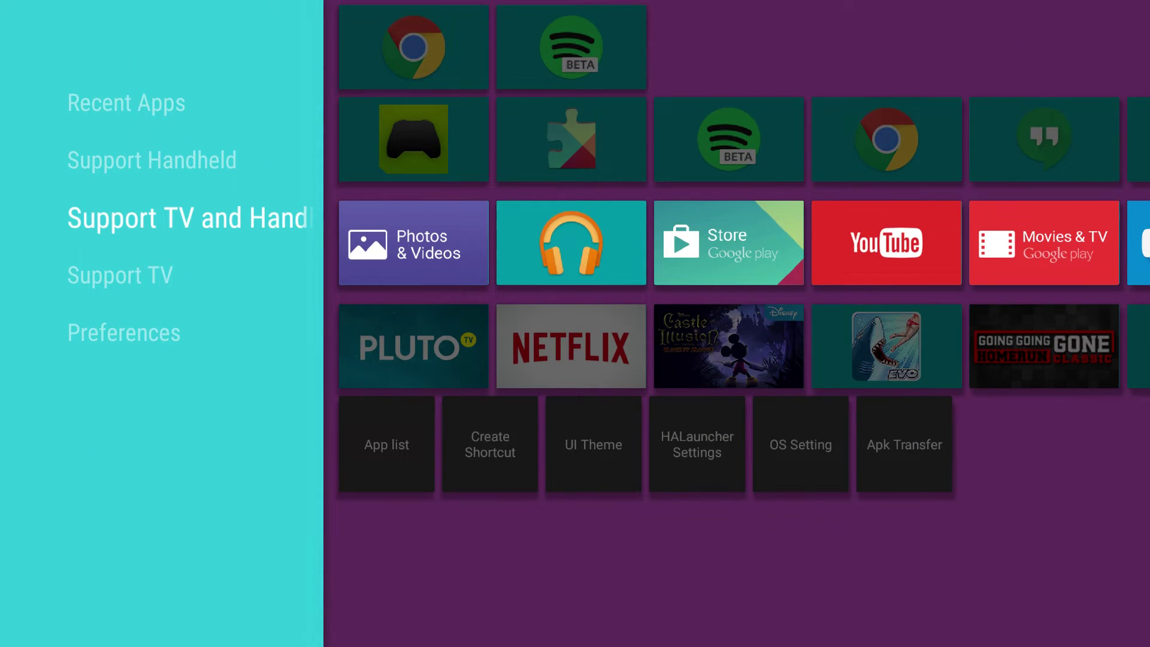
key(Down)
key(Down)
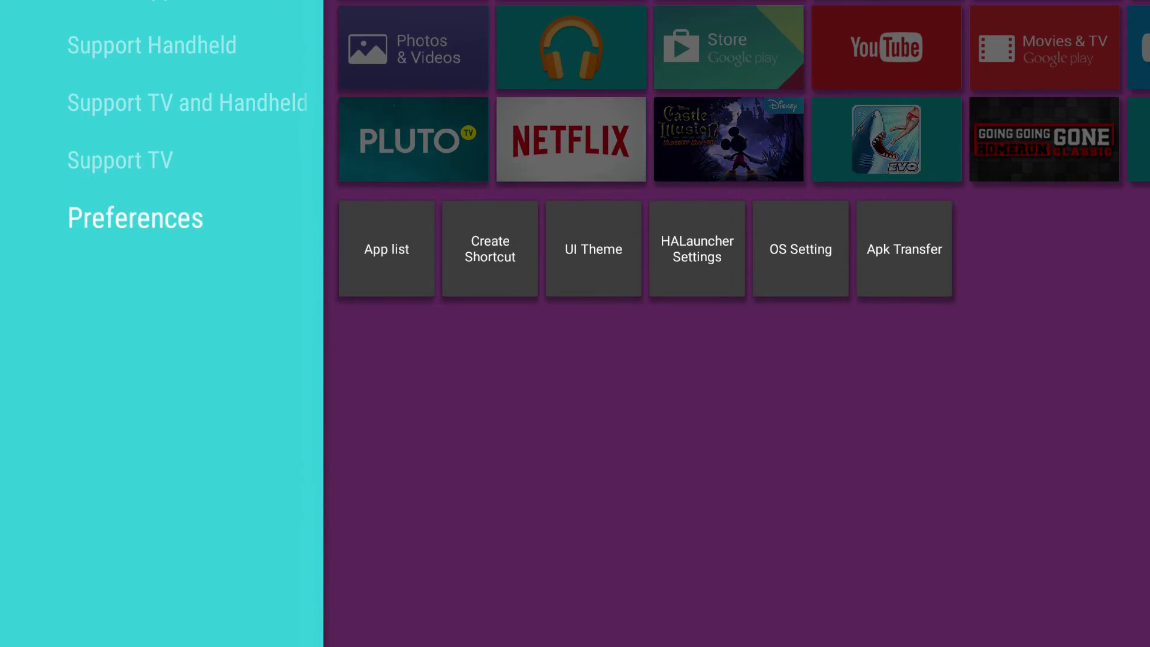
key(Right)
key(Right)
key(Return)
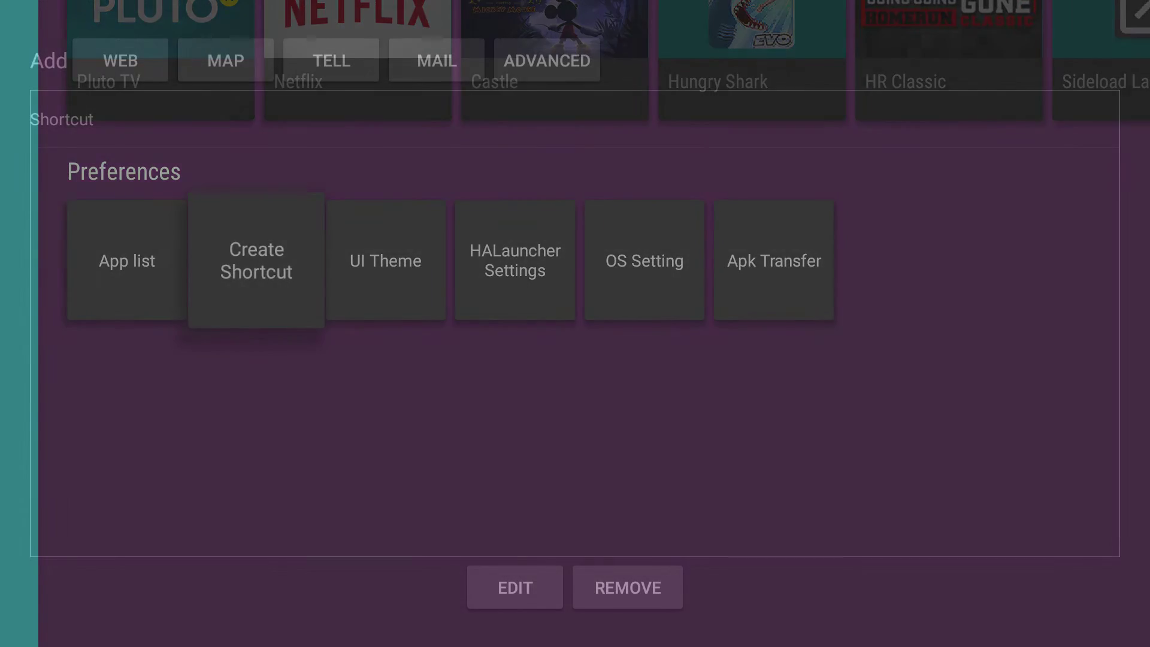
key(Right)
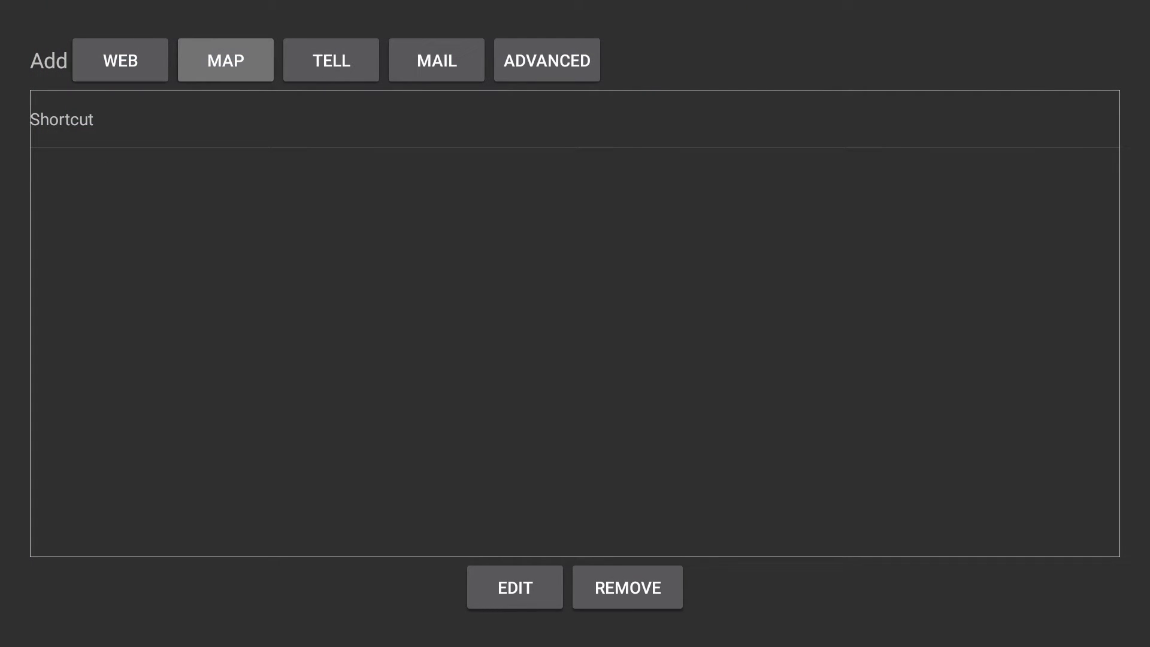
key(Right)
key(Right)
key(Right)
key(Left)
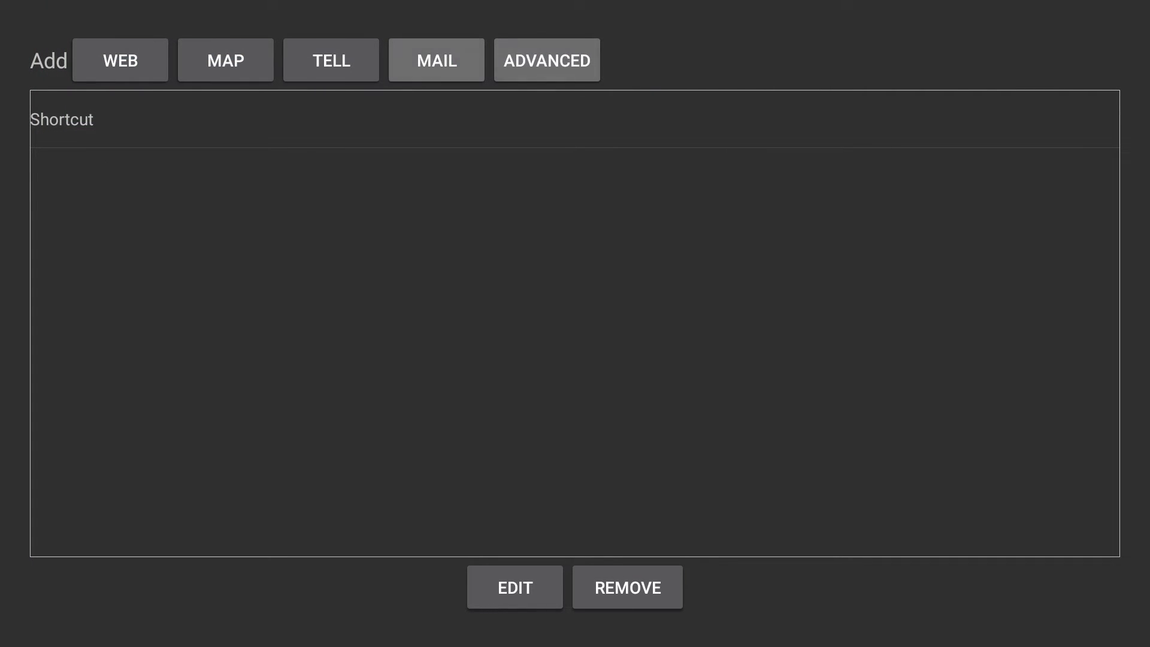
key(Right)
key(Return)
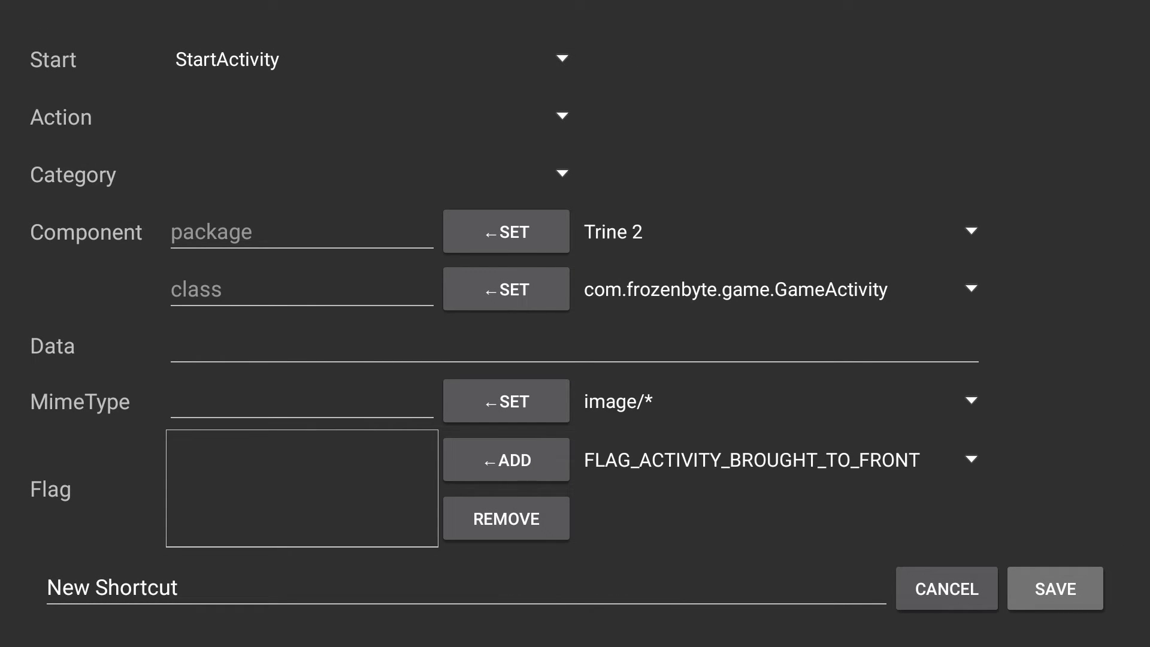
key(Escape)
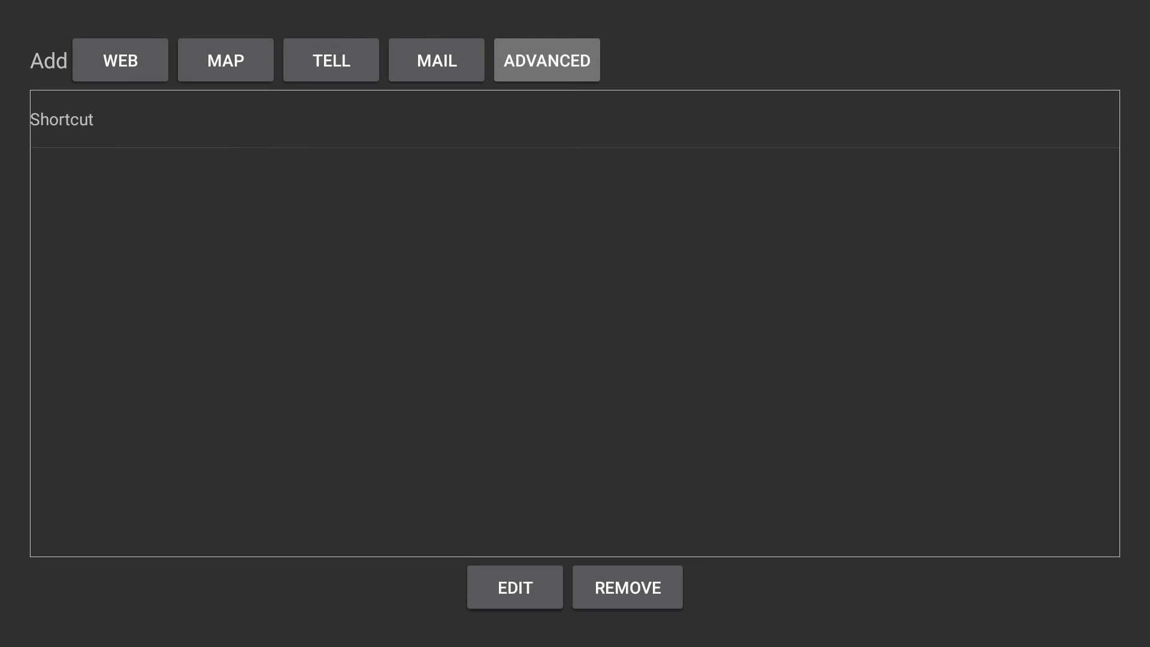
key(Escape)
key(Right)
key(Right)
key(Right)
key(Right)
key(Right)
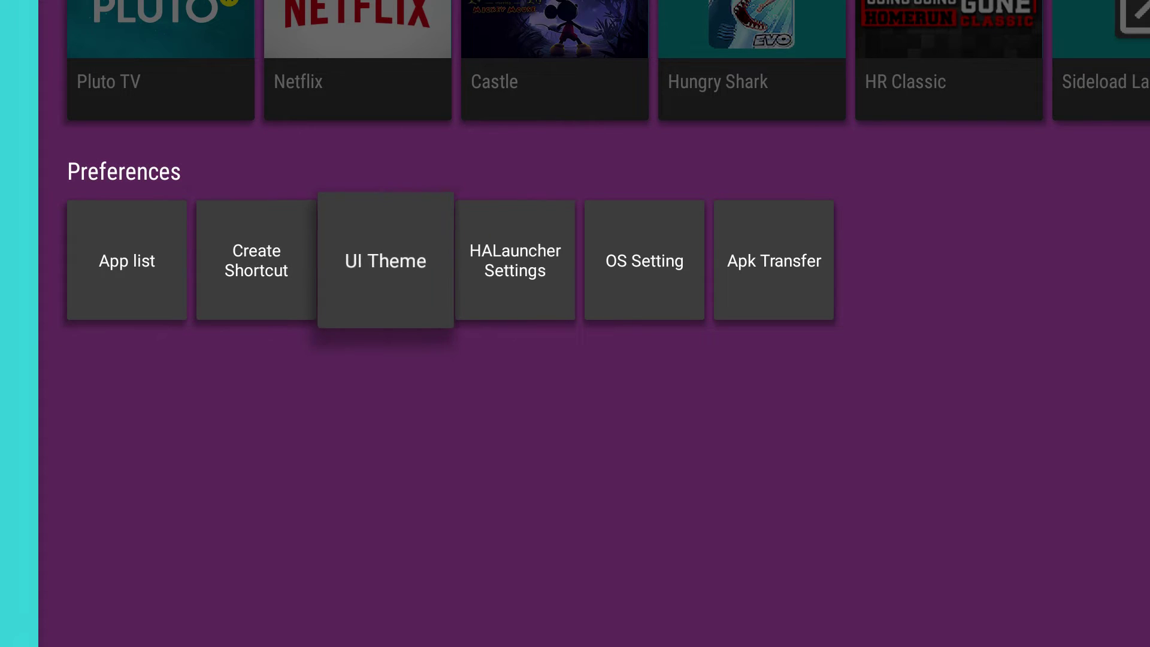
key(Return)
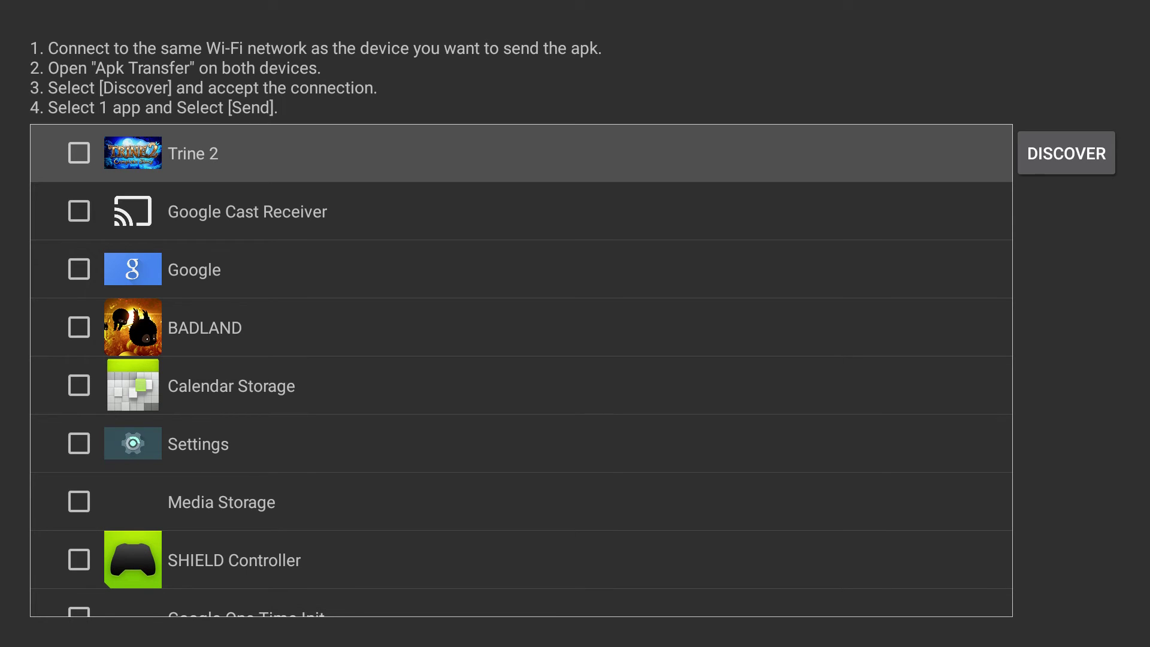
key(Down)
key(Down)
key(Down)
key(Down)
key(Down)
key(Down)
key(Down)
key(Down)
key(Down)
key(Down)
key(Down)
key(Down)
key(Down)
key(Down)
key(Down)
key(Down)
key(Down)
key(Down)
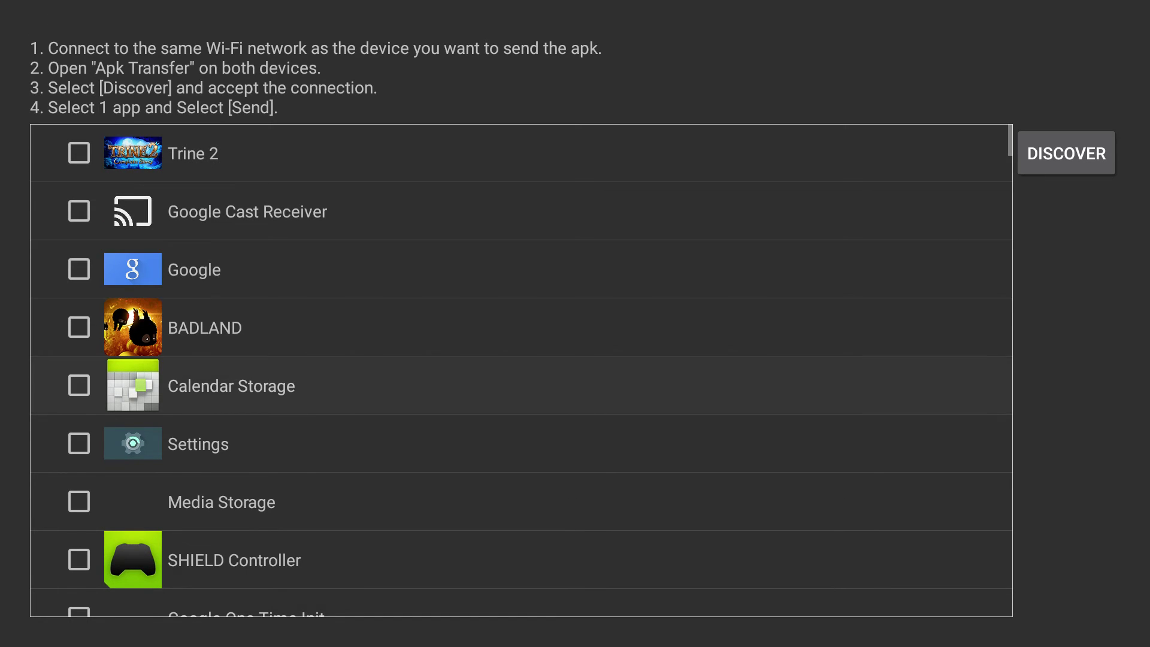
key(Down)
key(Down)
key(Down)
key(Down)
key(Down)
key(Down)
key(Down)
key(Down)
key(Down)
key(Down)
key(Down)
key(Down)
key(Down)
key(Down)
key(Down)
key(Down)
key(Down)
key(Down)
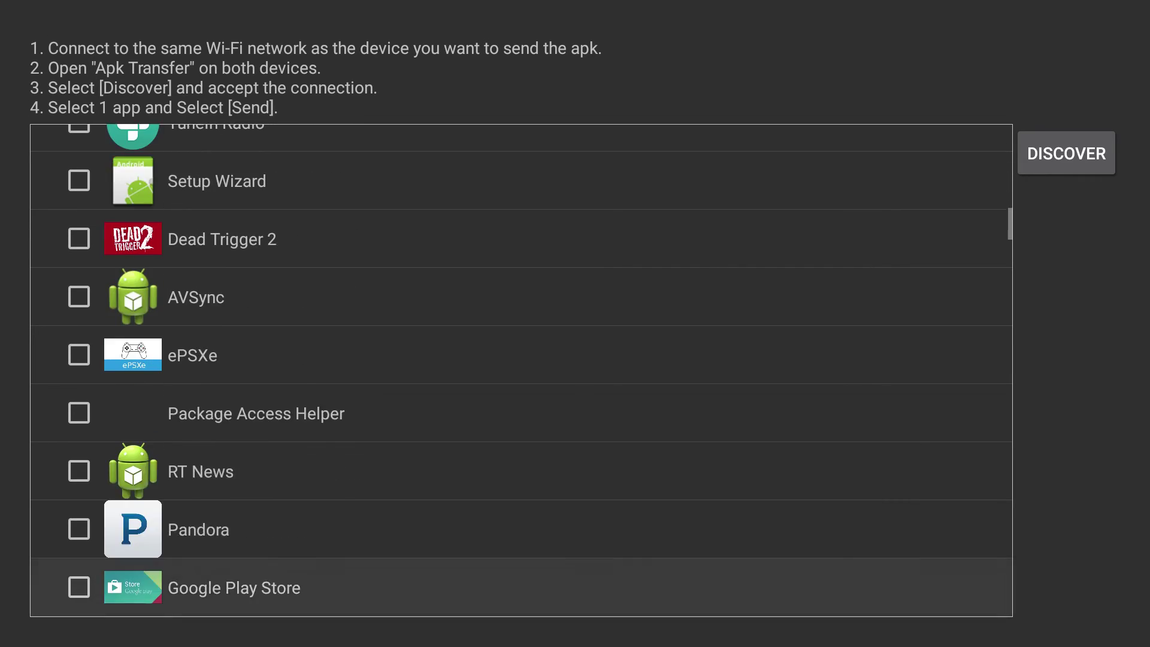
key(Up)
key(Up)
key(Up)
key(Up)
key(Up)
key(Up)
key(Up)
key(Up)
key(Up)
key(Up)
key(Up)
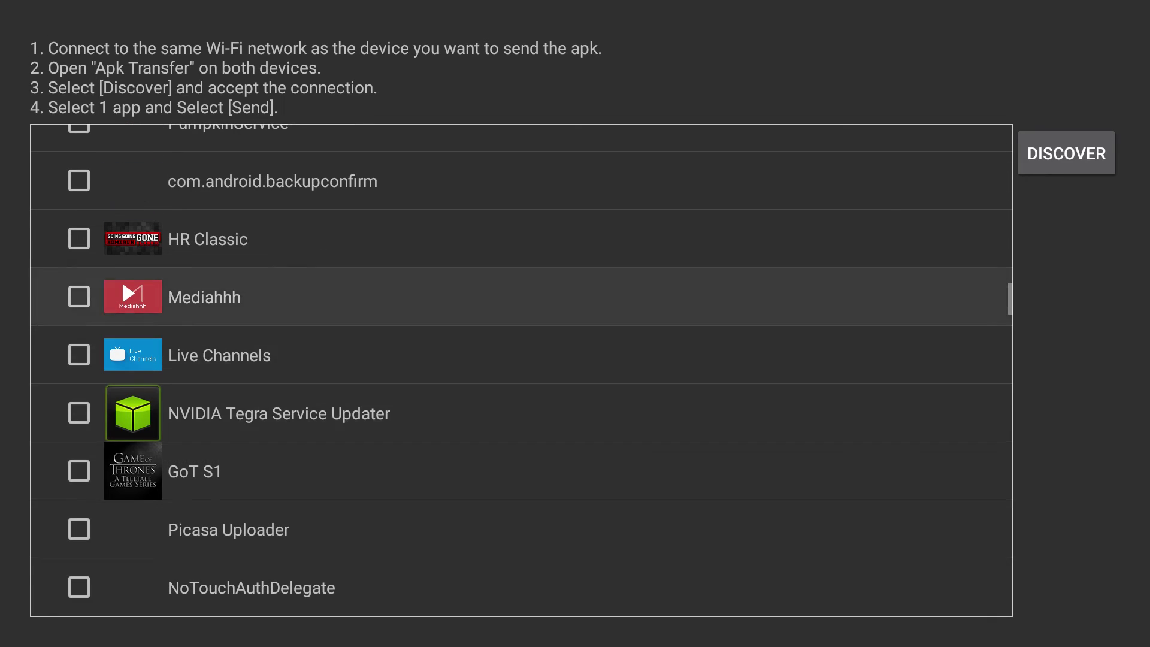
key(Down)
key(Down)
key(Down)
key(Down)
key(Down)
key(Down)
key(Down)
key(Down)
key(Down)
key(Down)
key(Down)
key(Down)
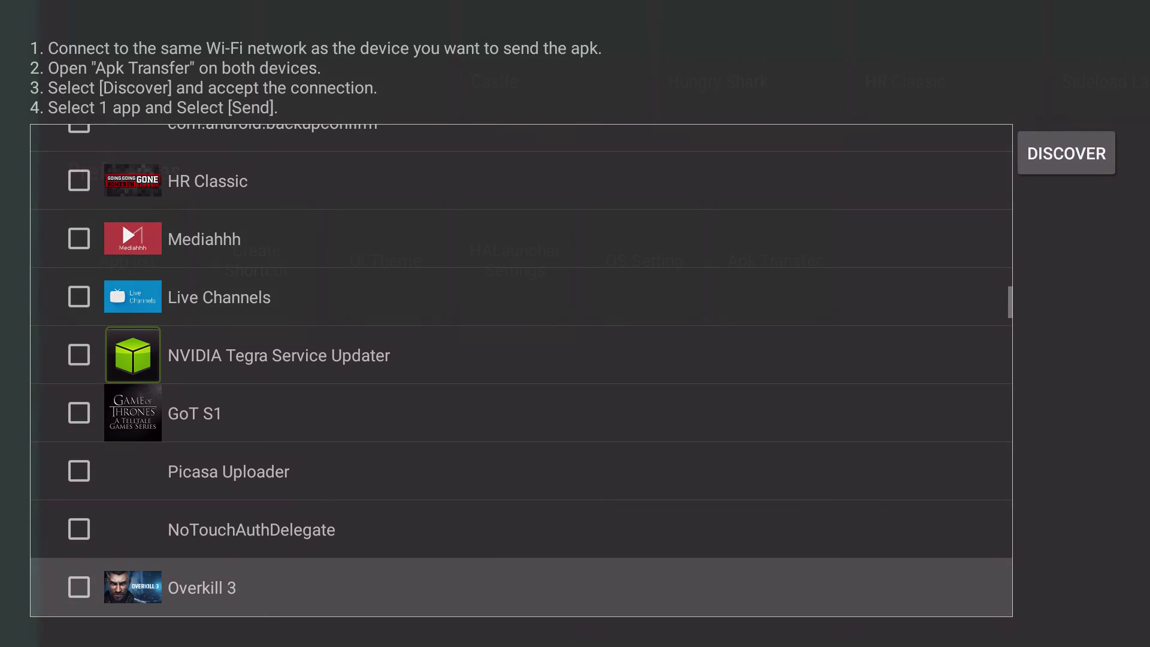
key(Escape)
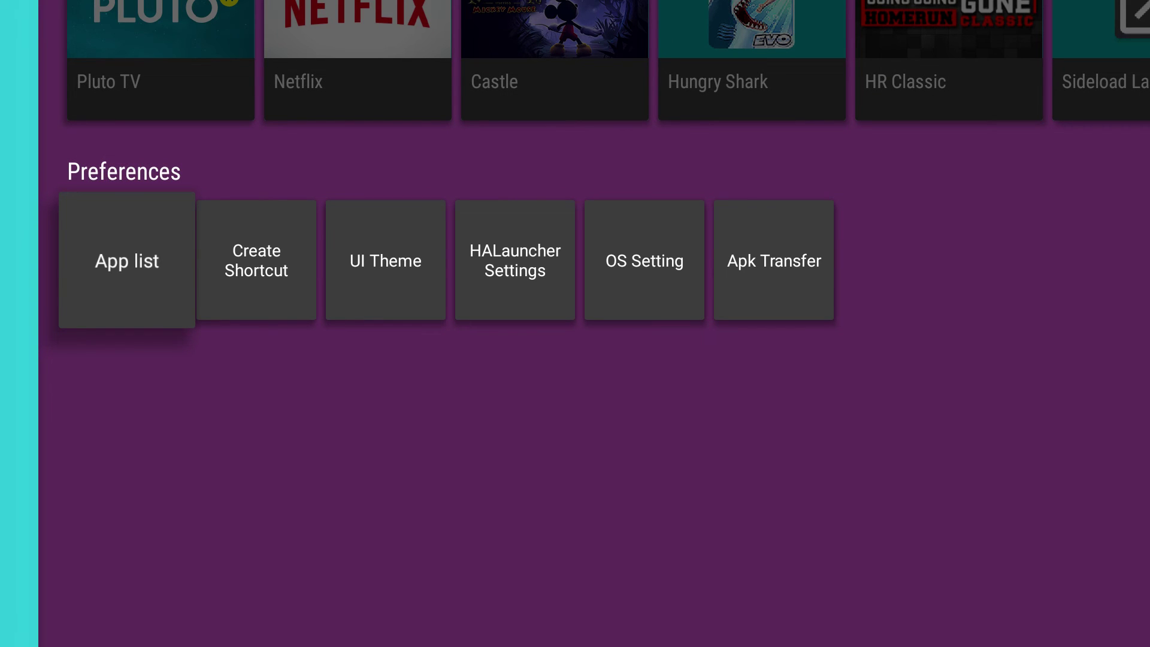
Navigate up from Preferences through the Support rows to focus the Chrome tile in Recent Apps.
key(Right)
key(Right)
key(Right)
key(Right)
key(Up)
key(Up)
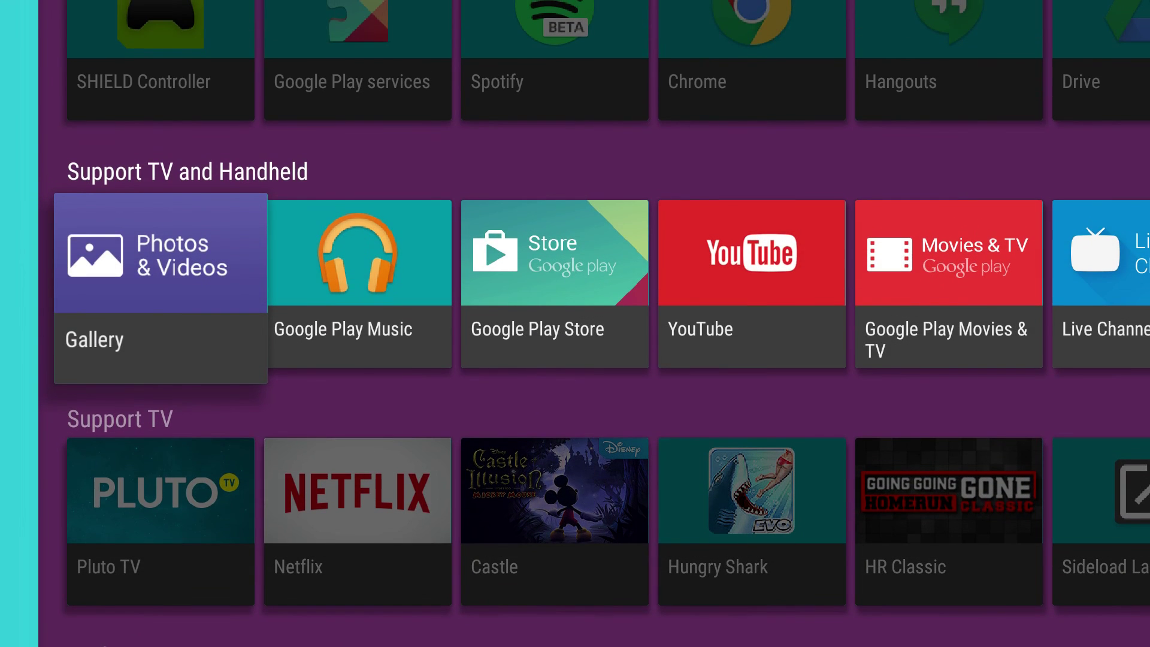
key(Up)
key(Right)
key(Up)
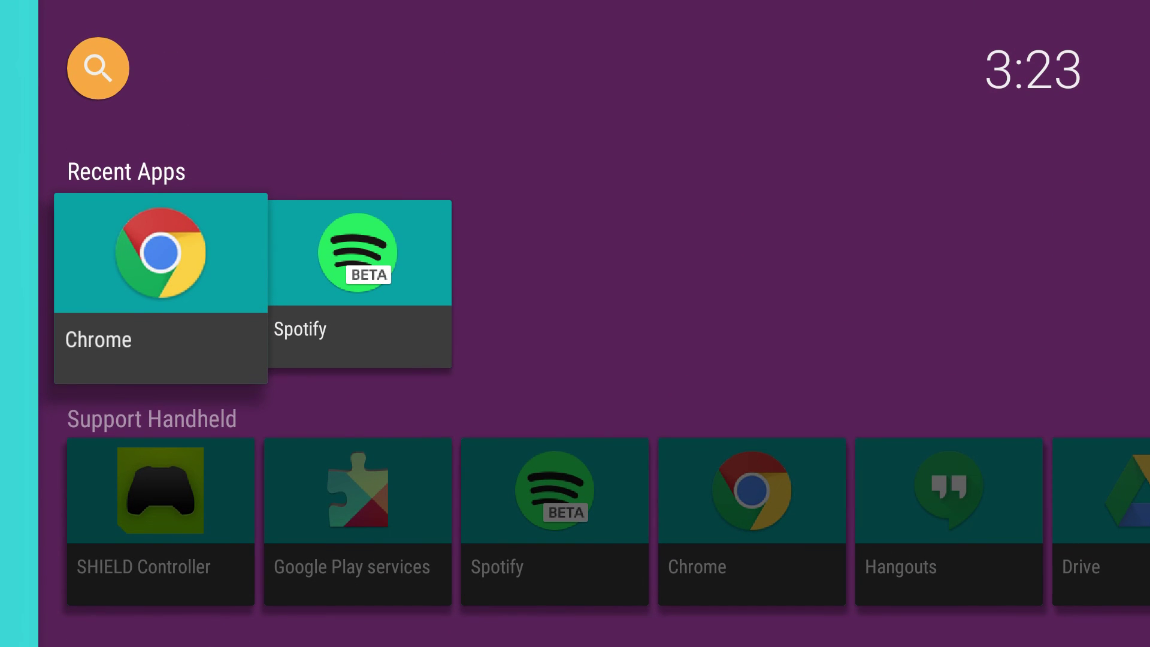